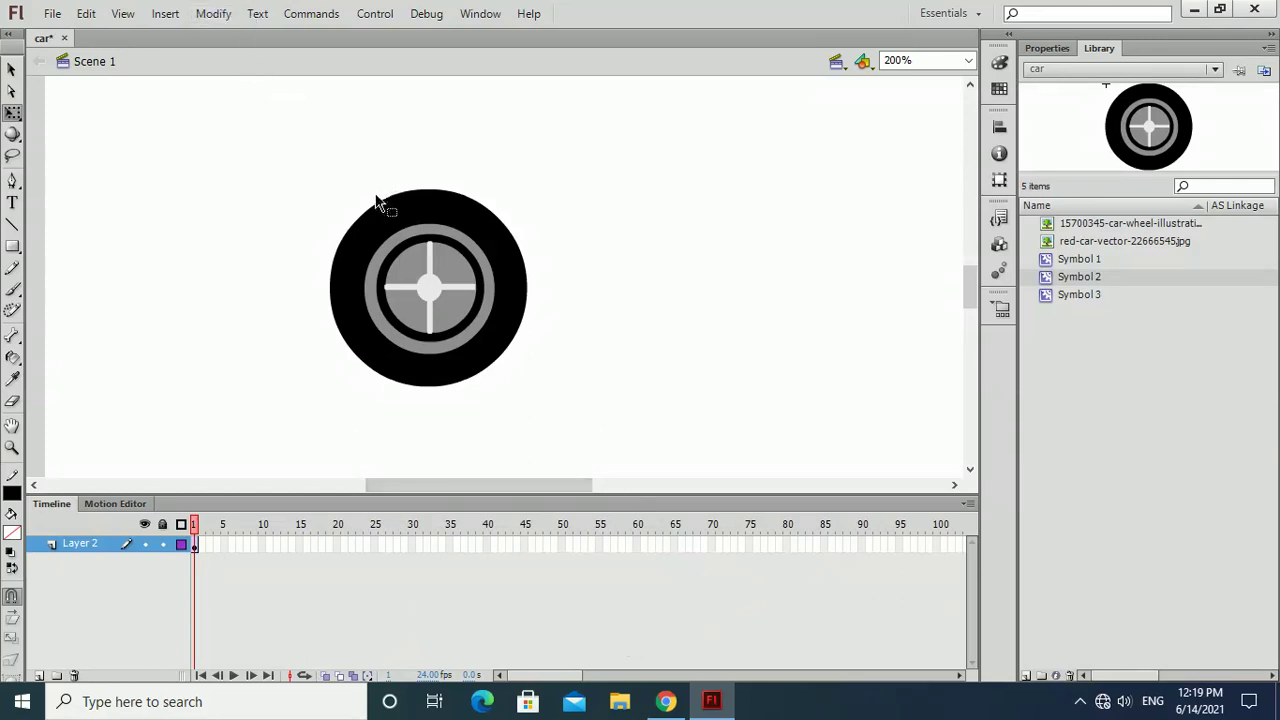
# - Select the wheel on the Scene 1 stage with Free Transform, then return to the Selection tool
pyautogui.click(408, 228)
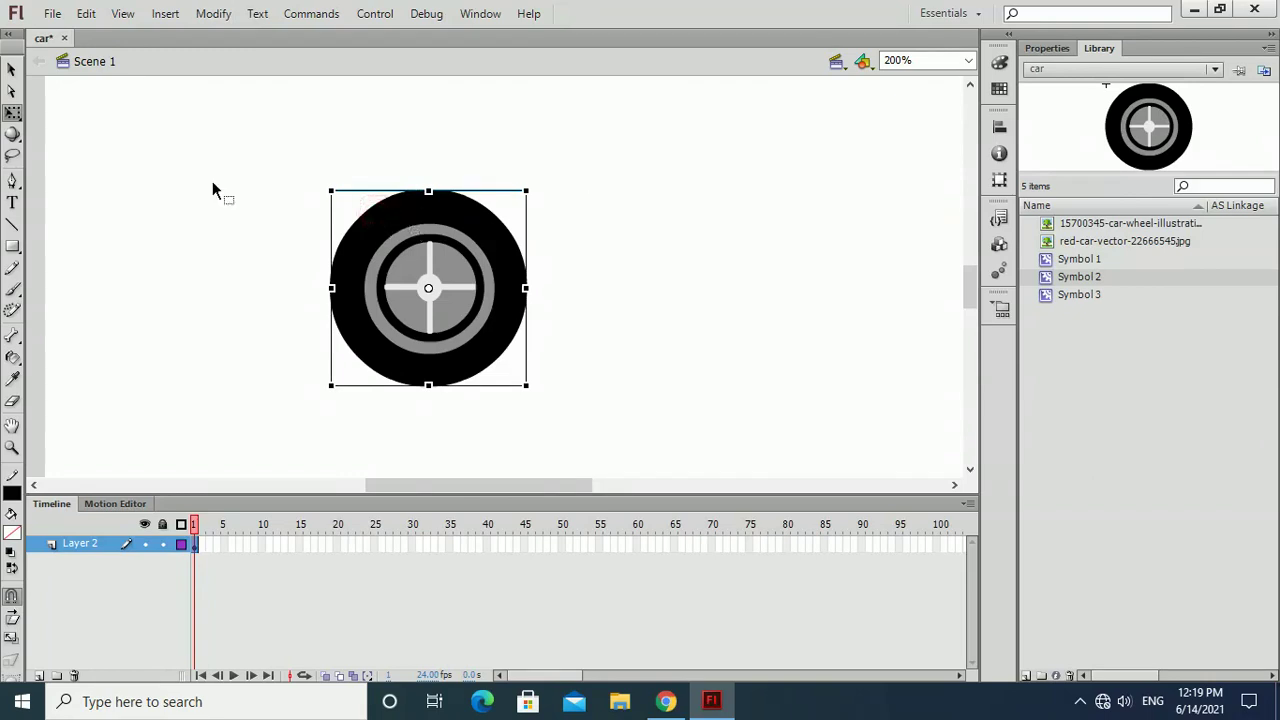
pyautogui.click(11, 68)
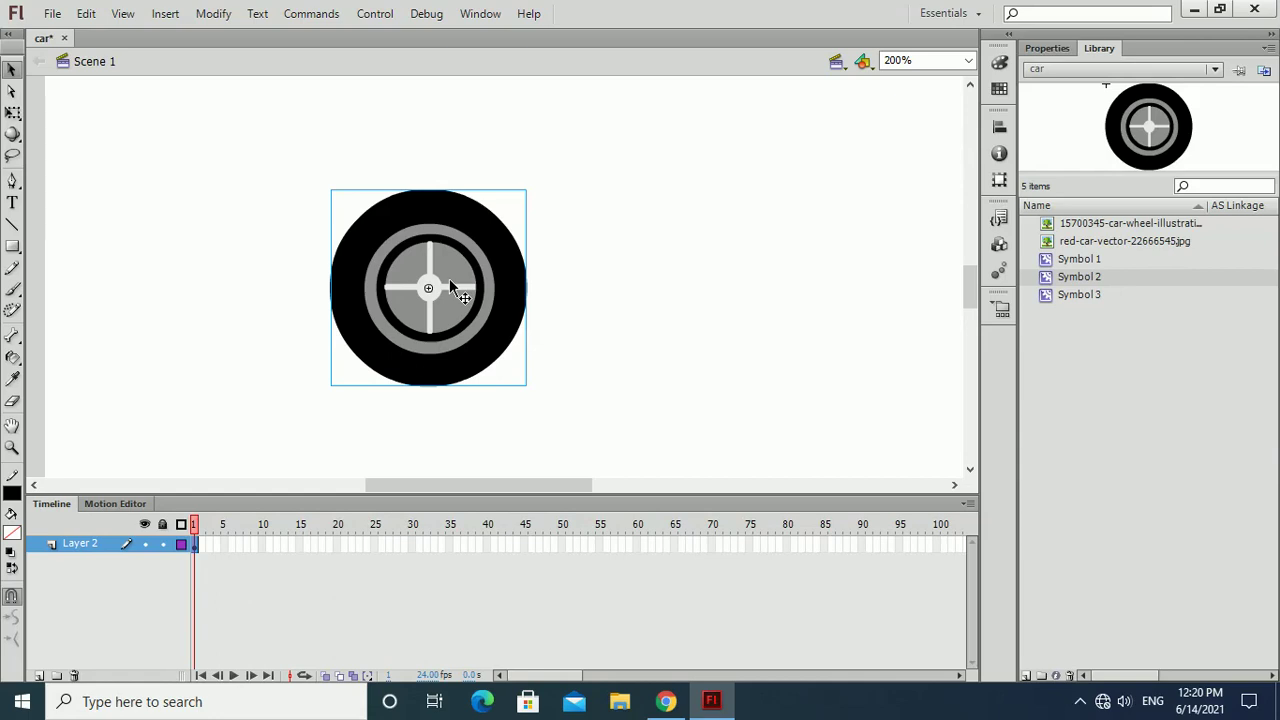
pyautogui.rightClick(450, 286)
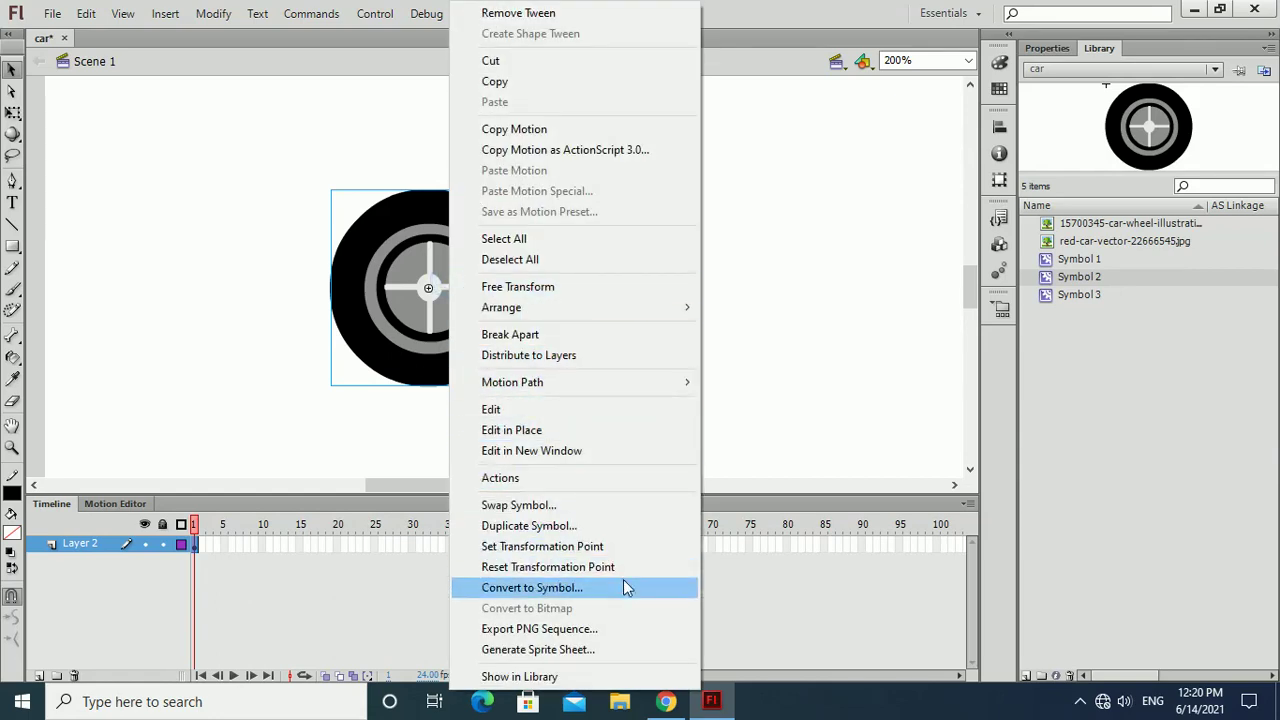
pyautogui.click(623, 582)
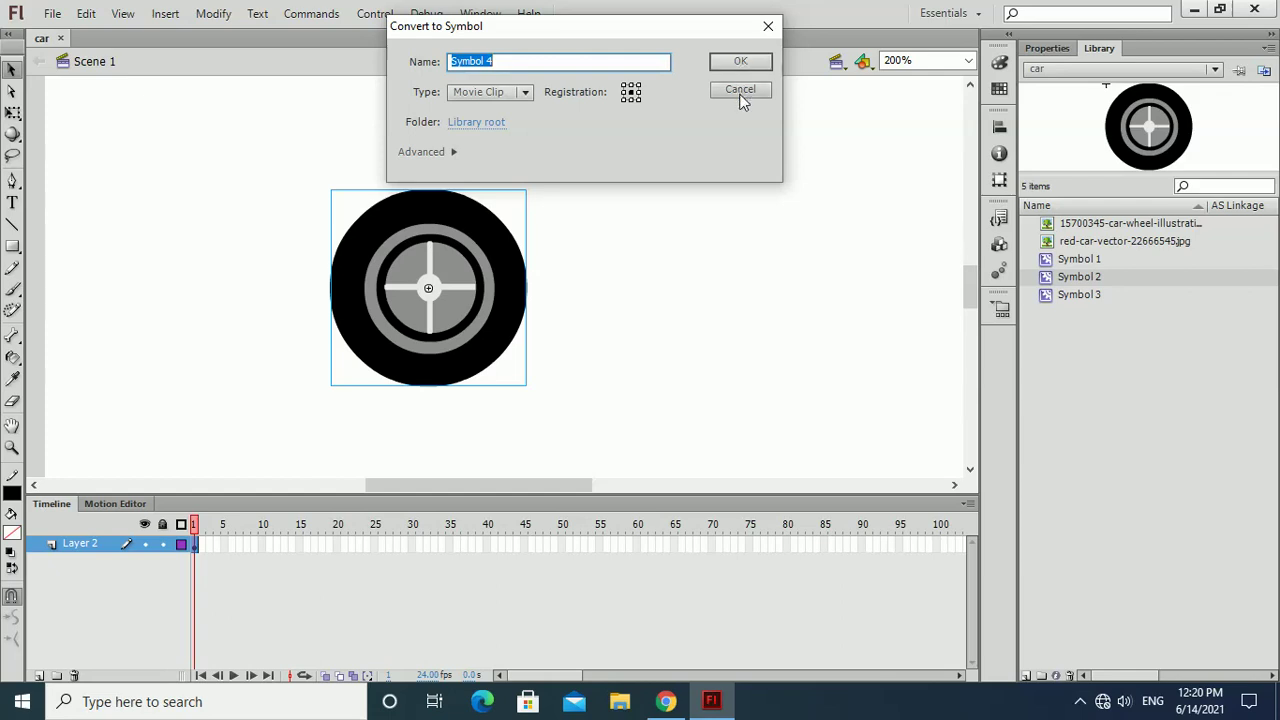
pyautogui.click(740, 95)
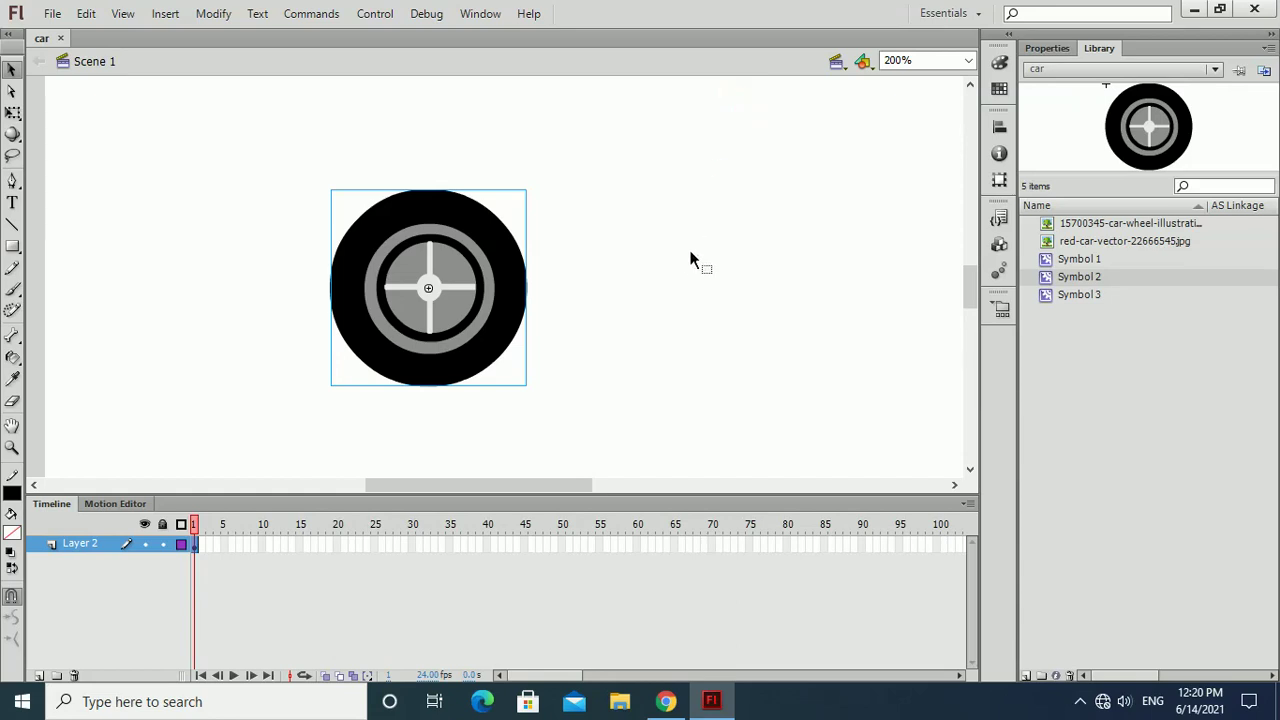
pyautogui.doubleClick(404, 323)
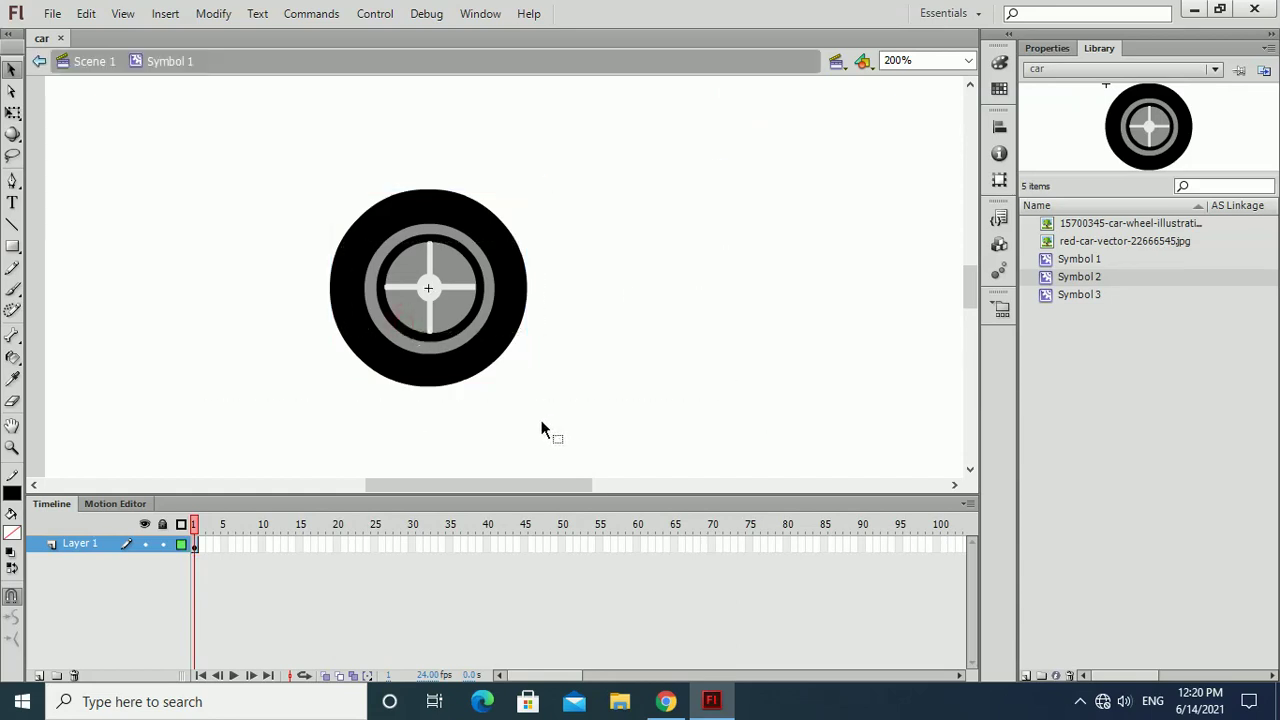
# - Exit to Scene 1, then reopen the wheel's Symbol 1 for in-place editing
pyautogui.doubleClick(556, 386)
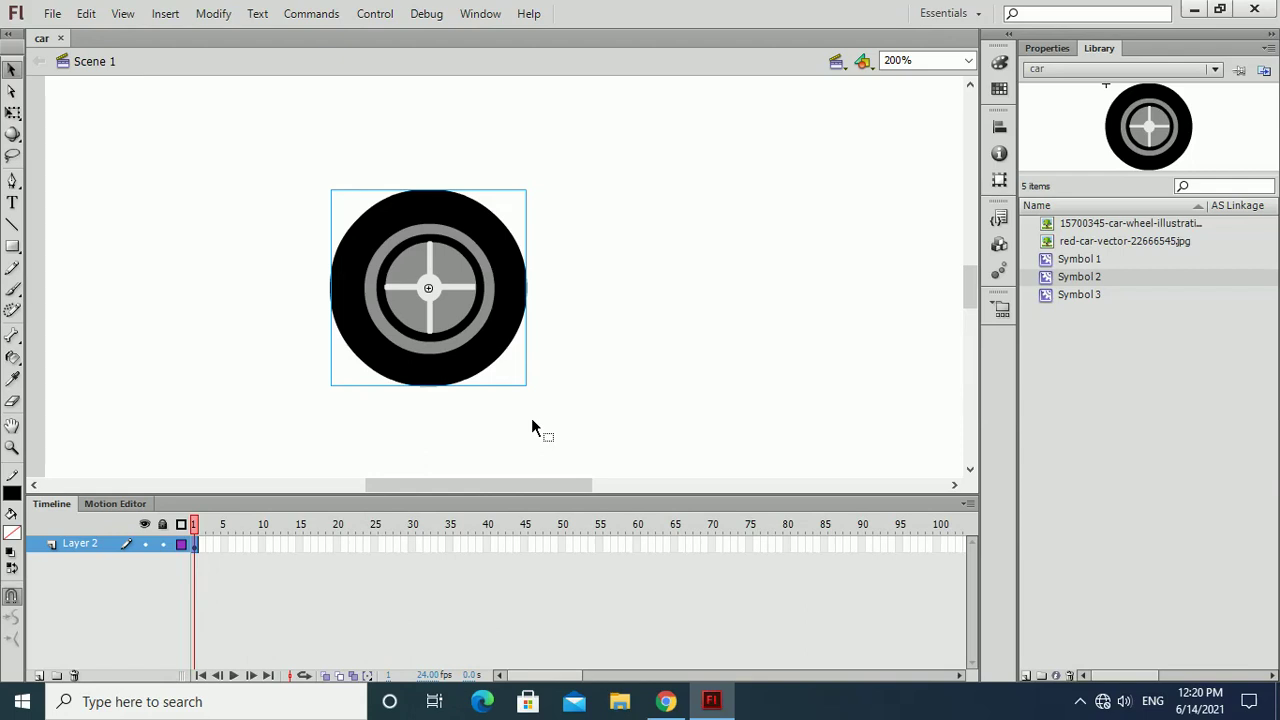
pyautogui.doubleClick(472, 362)
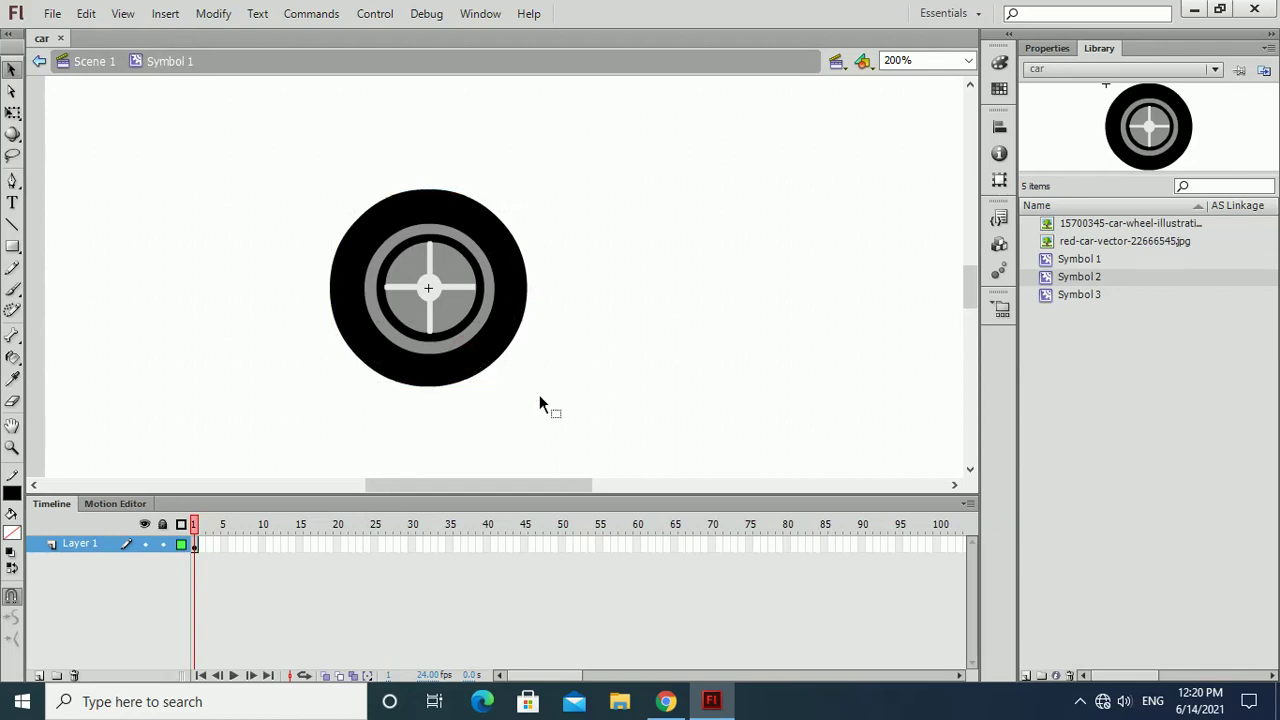
pyautogui.click(411, 550)
pyautogui.rightClick(413, 556)
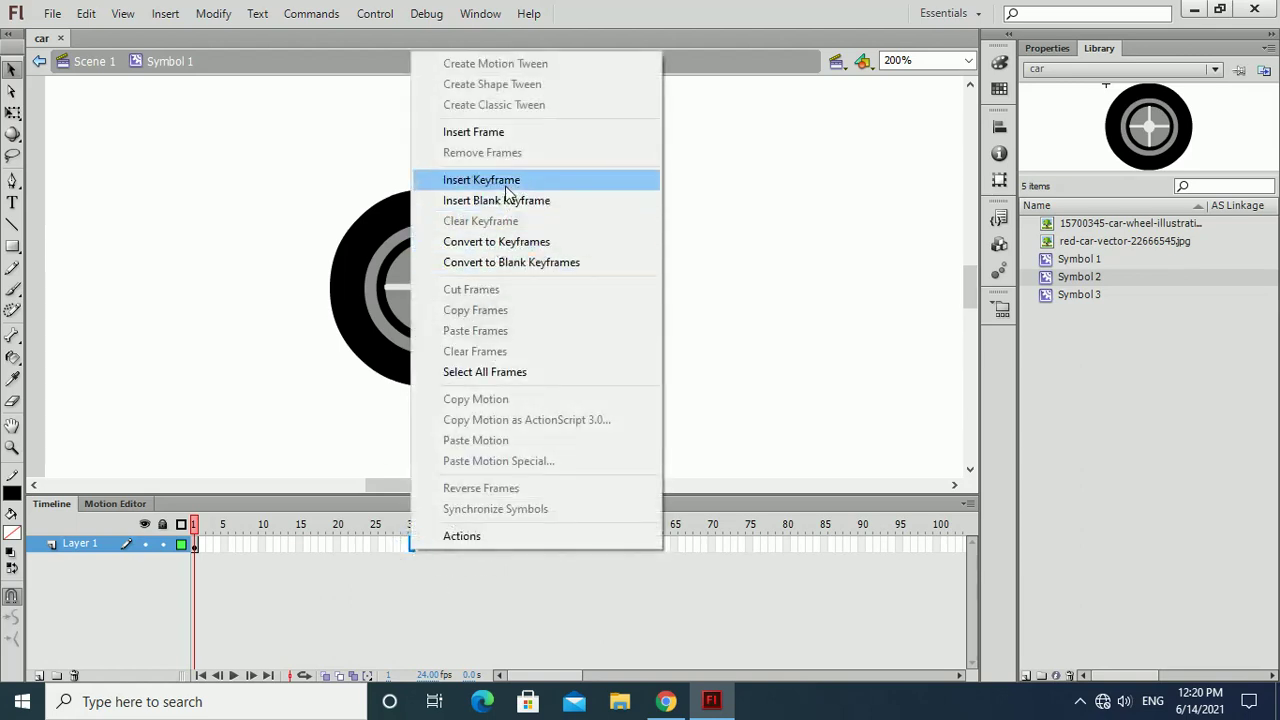
pyautogui.click(506, 186)
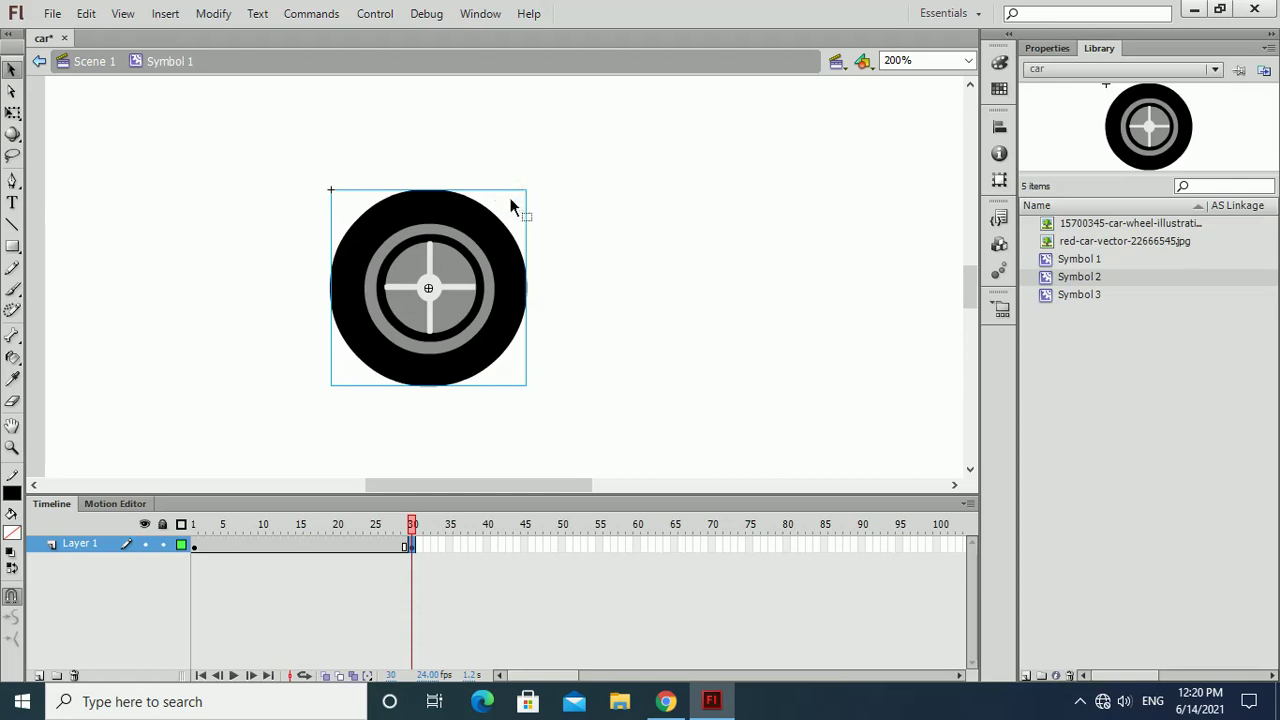
pyautogui.hotkey('ctrl', 'z')
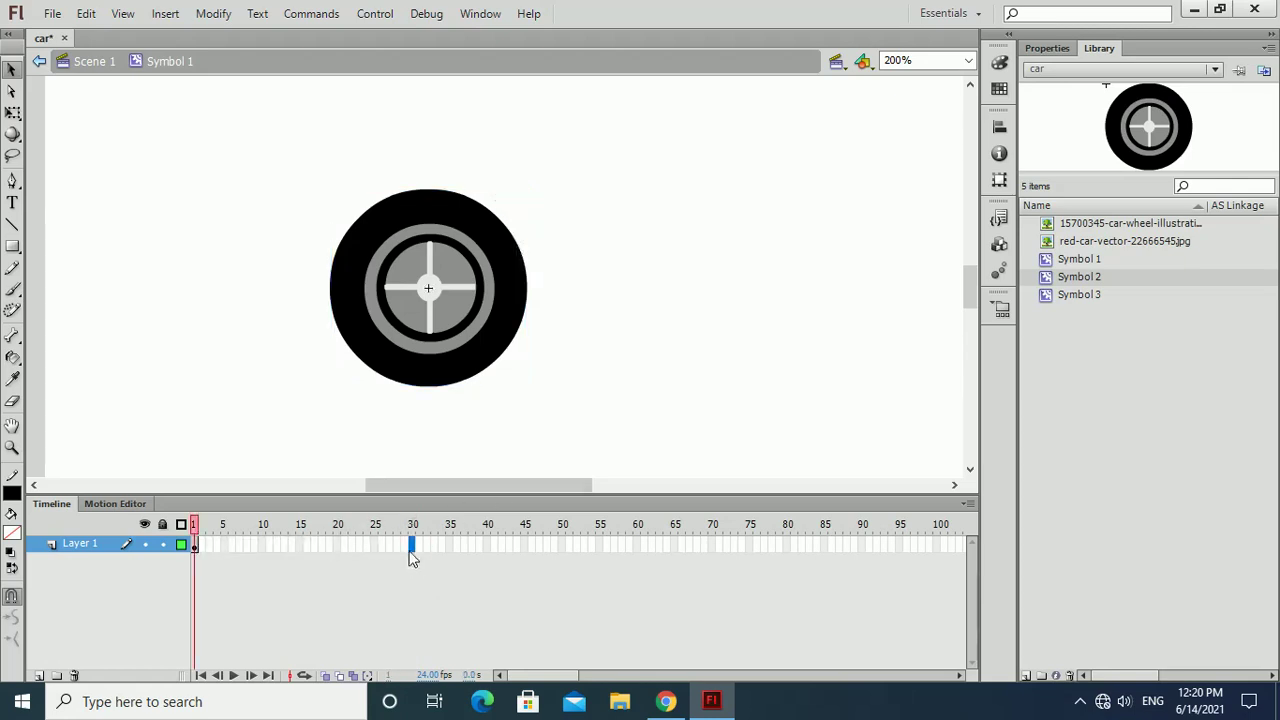
pyautogui.rightClick(413, 556)
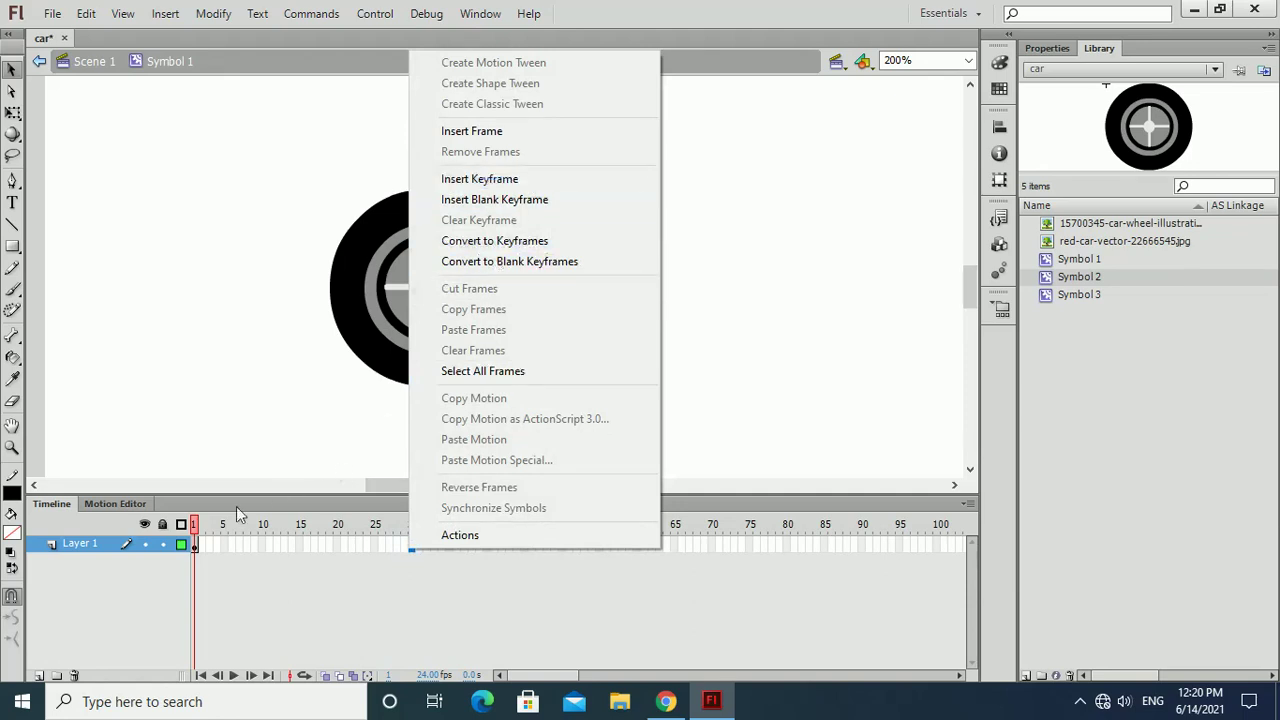
pyautogui.click(276, 350)
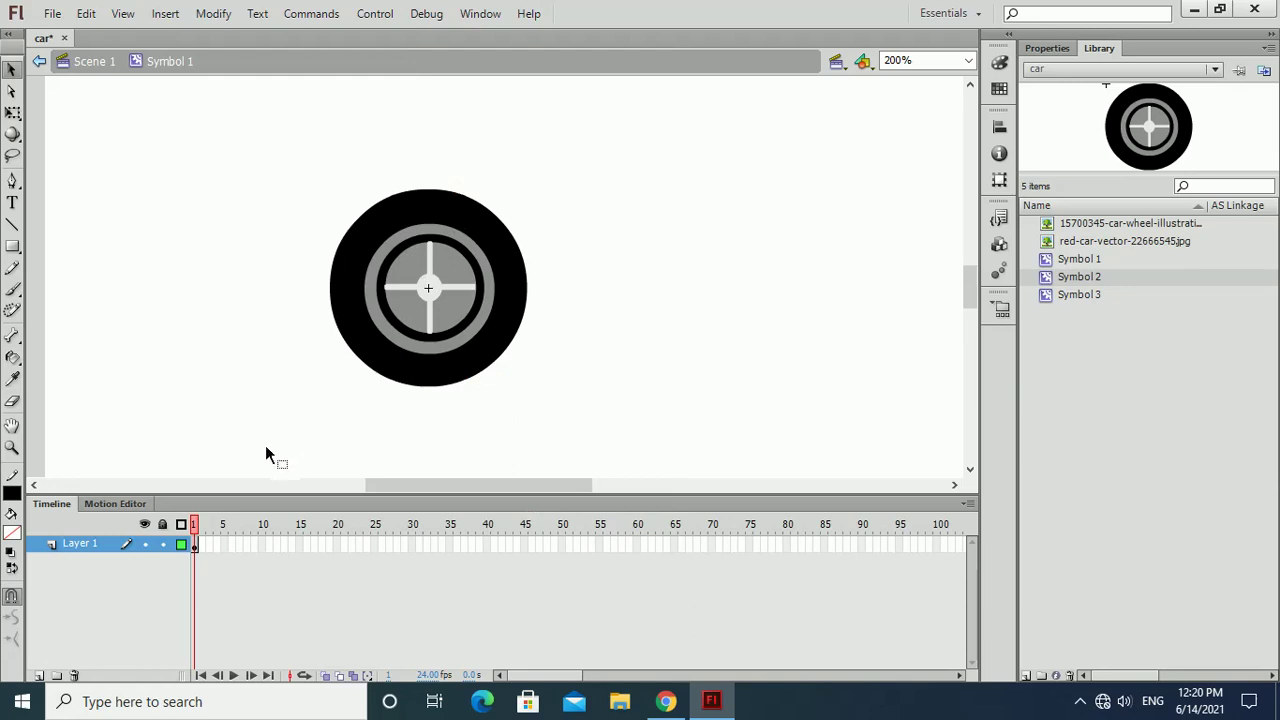
pyautogui.rightClick(195, 545)
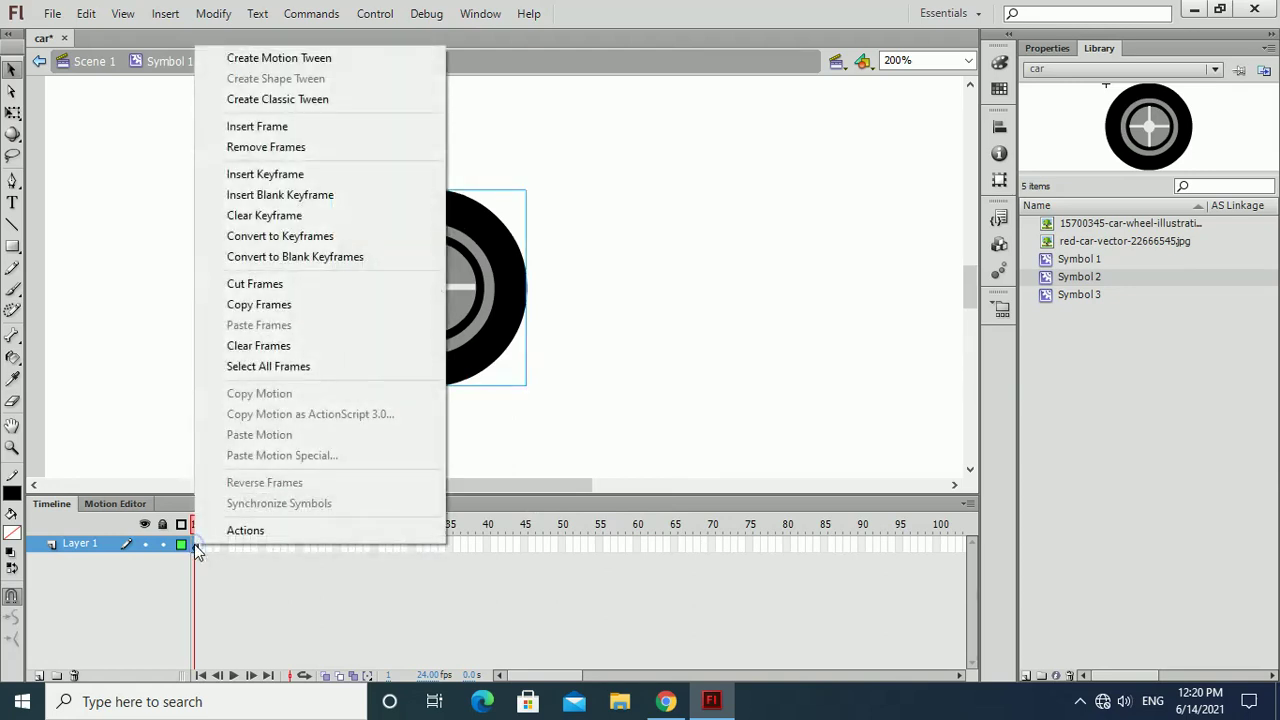
# - Add a motion tween to the wheel in Symbol 1 and extend its span to frame 30
pyautogui.click(343, 60)
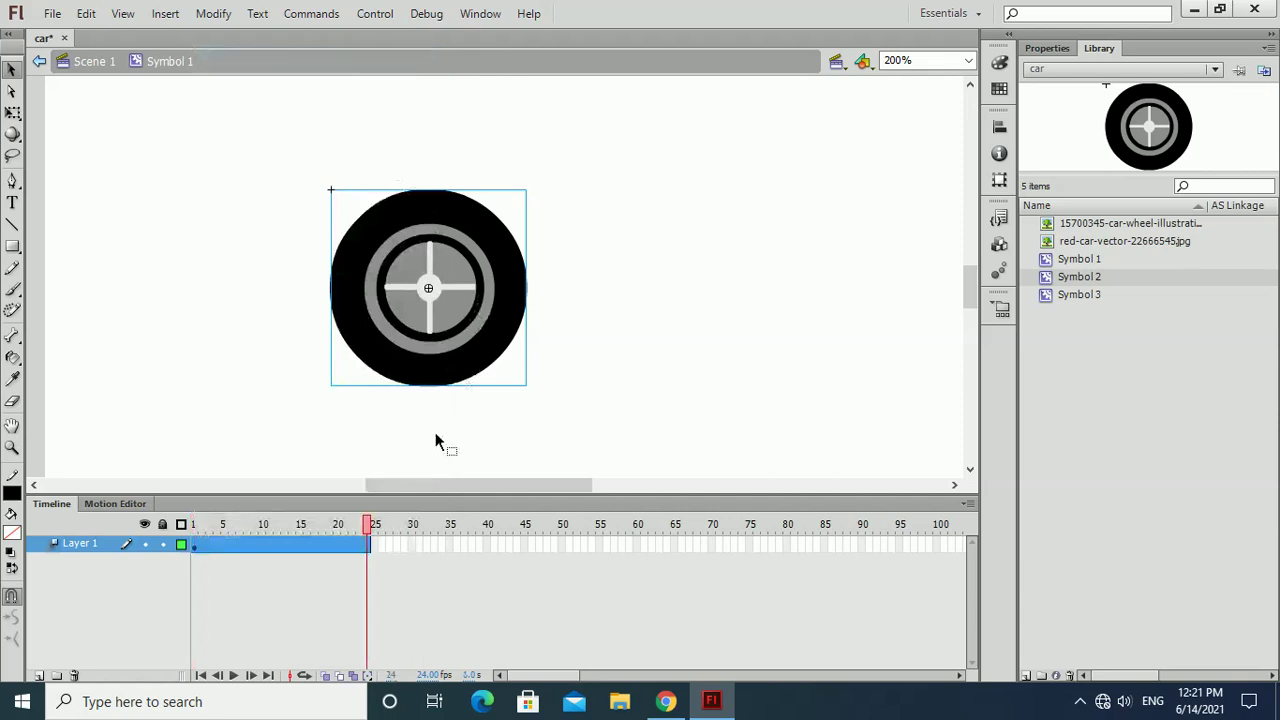
pyautogui.moveTo(373, 543); pyautogui.dragTo(413, 545)
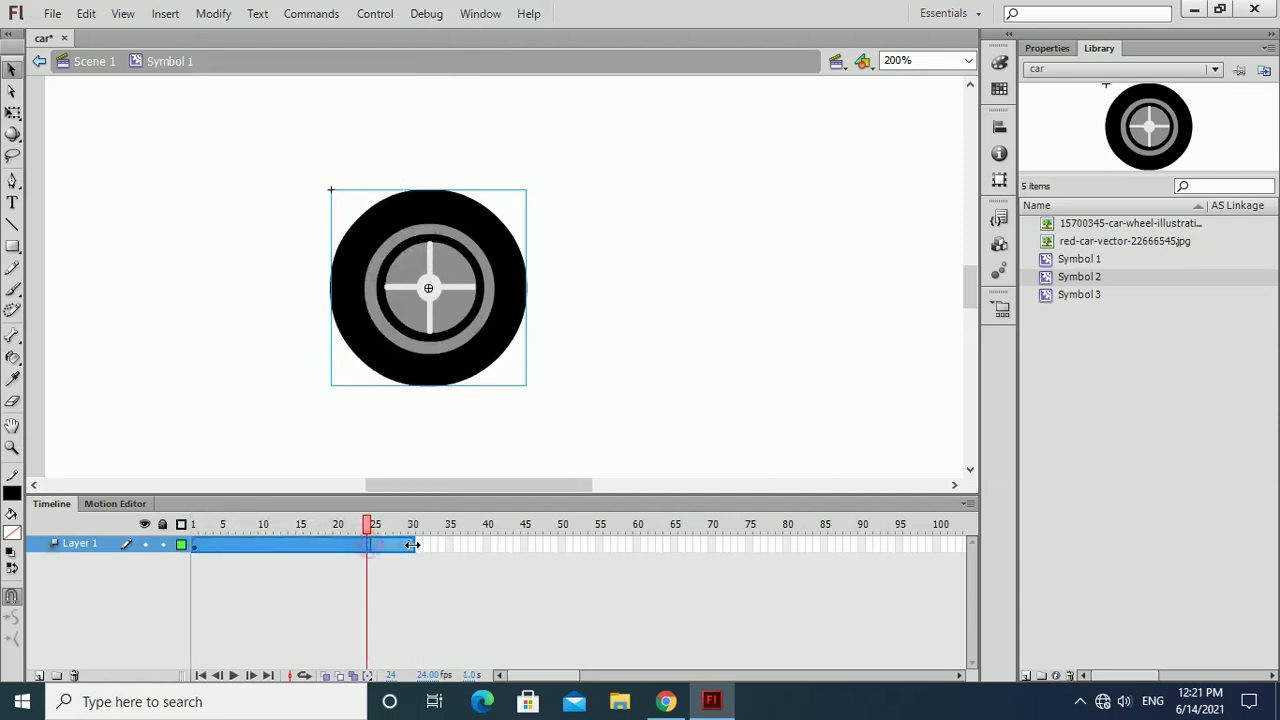
pyautogui.rightClick(413, 547)
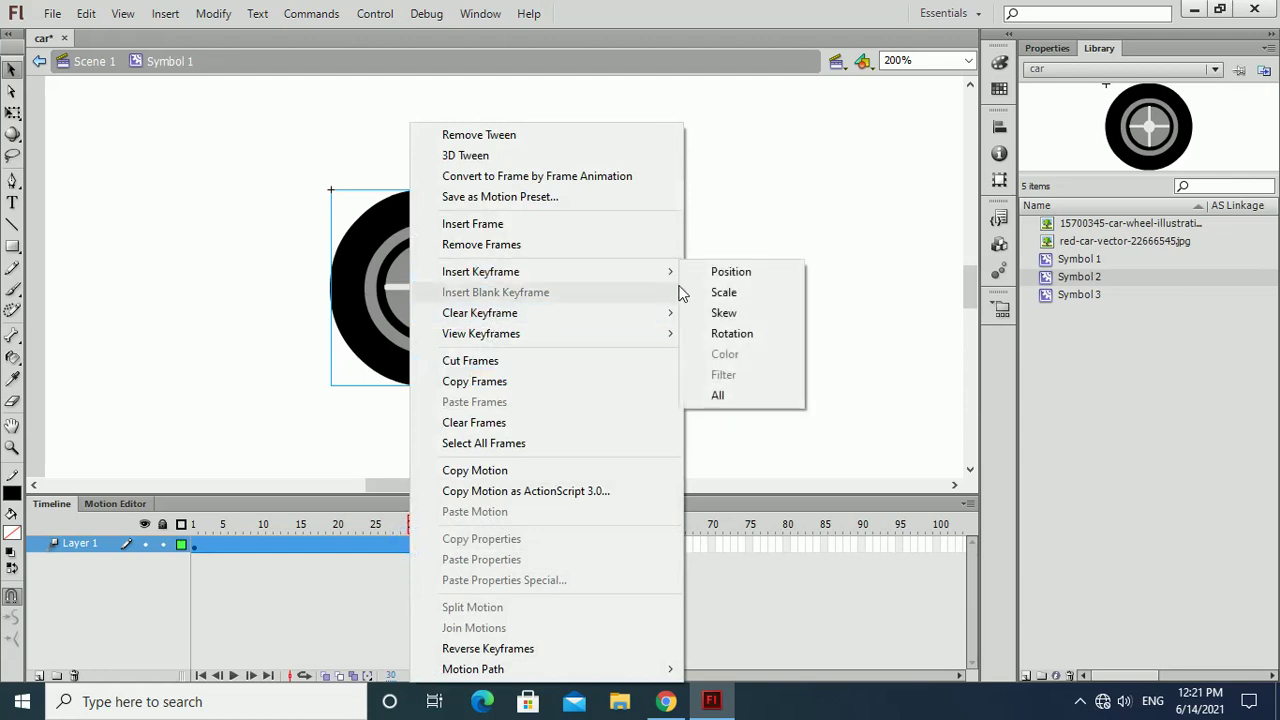
# - Add a rotation keyframe at frame 10, turn the wheel about 30 degrees, and preview it
pyautogui.click(223, 548)
pyautogui.click(261, 548)
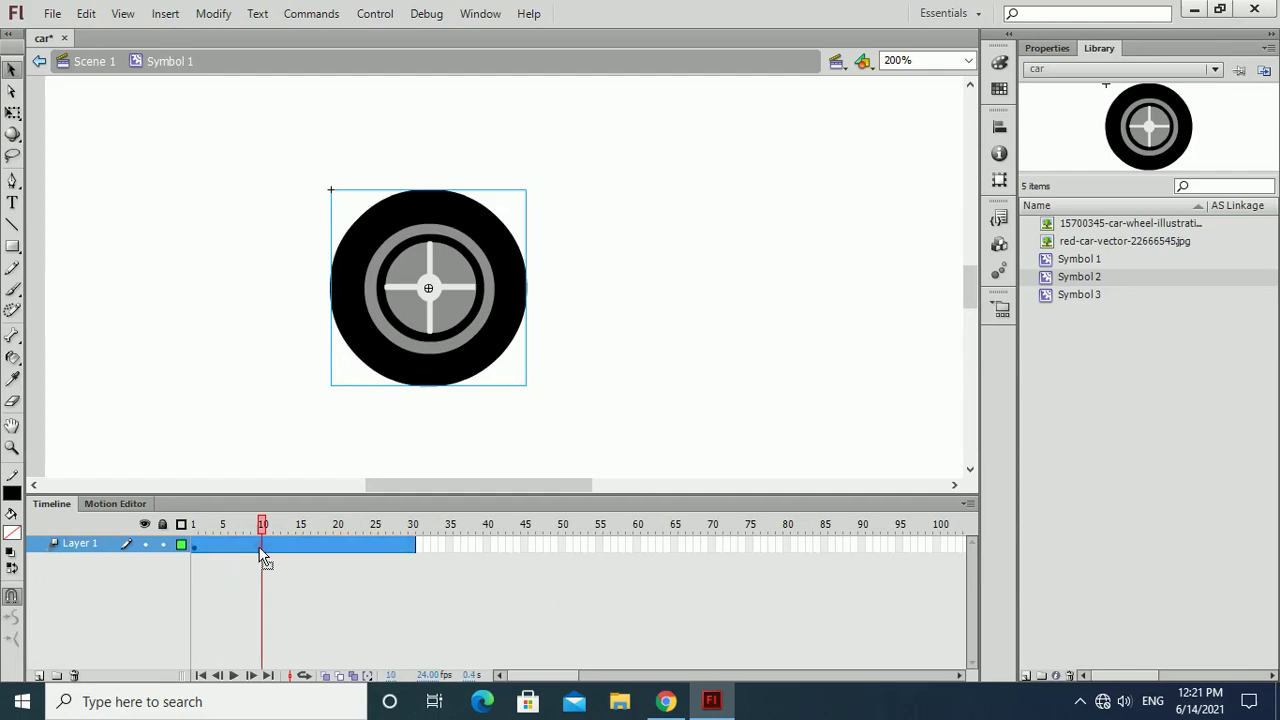
pyautogui.rightClick(262, 546)
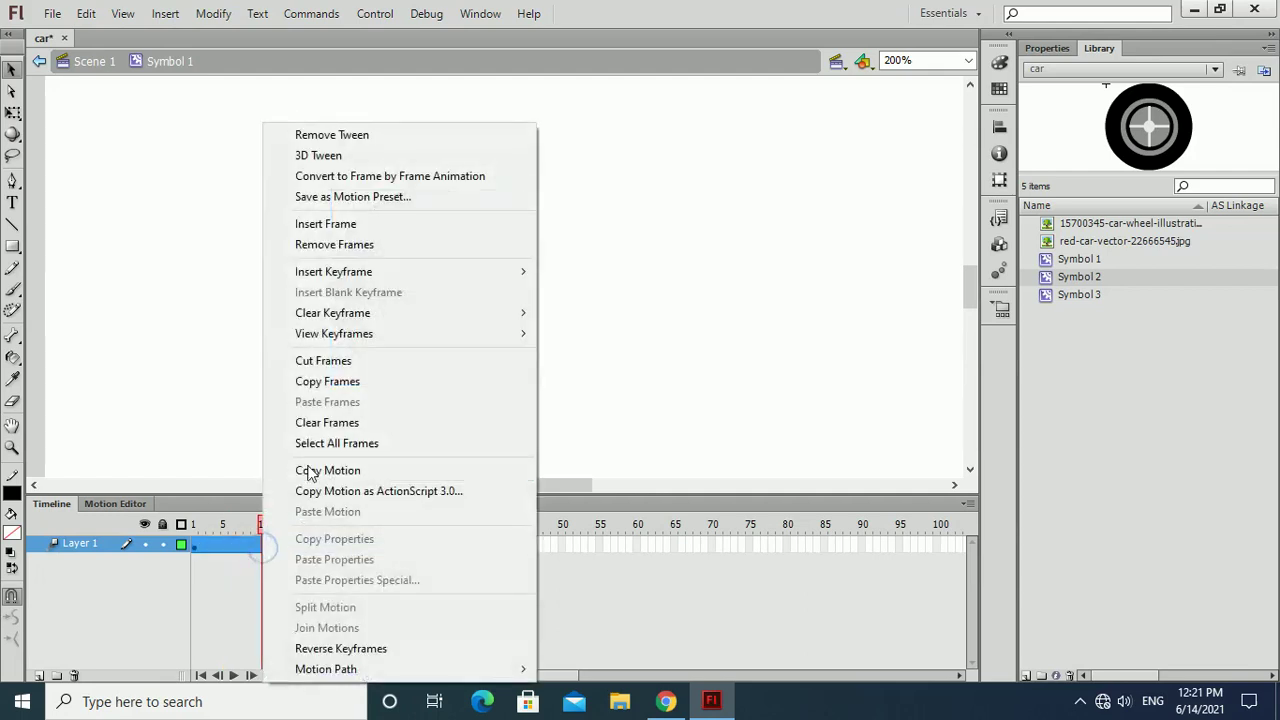
pyautogui.moveTo(333, 271)
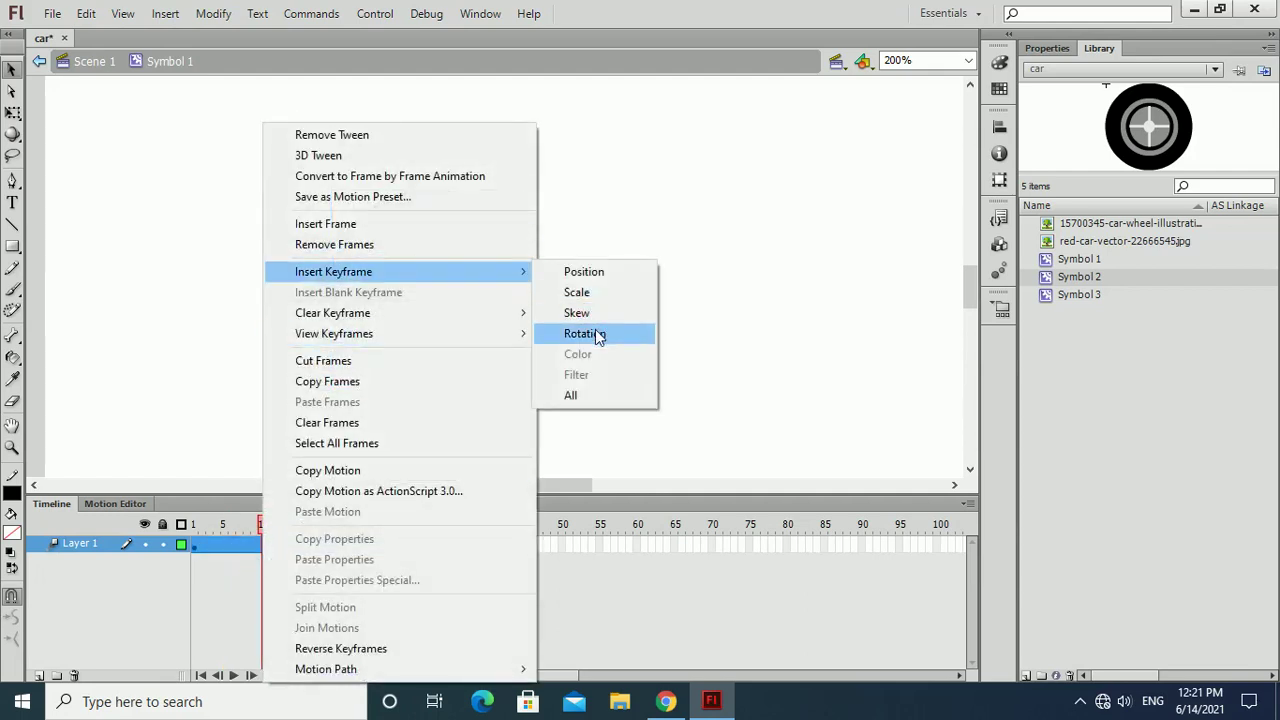
pyautogui.click(595, 333)
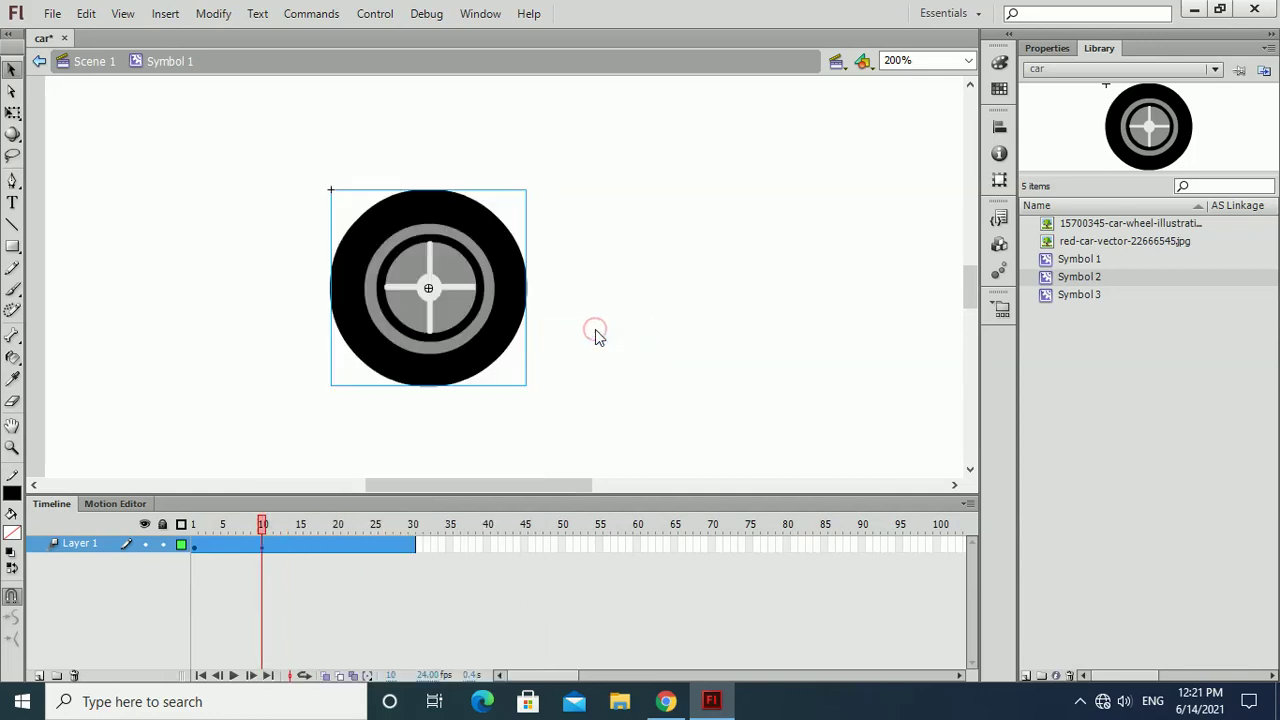
pyautogui.click(460, 302)
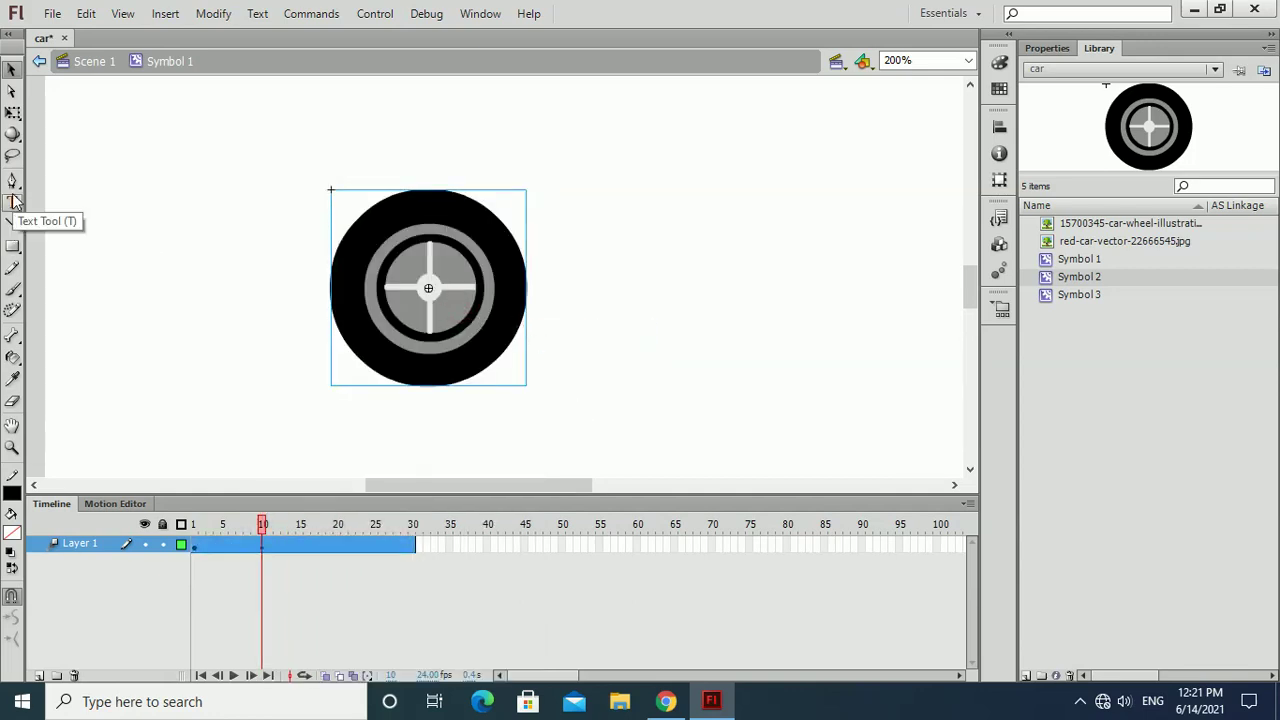
pyautogui.click(12, 115)
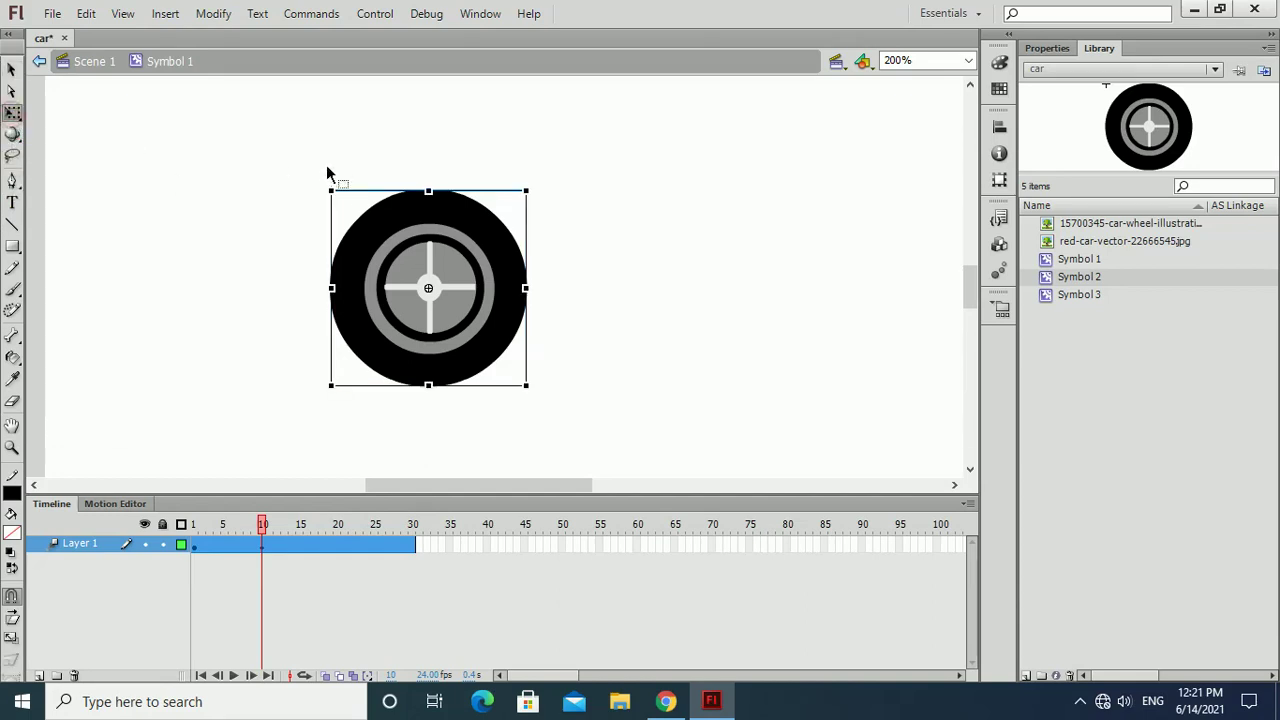
pyautogui.moveTo(331, 177)
pyautogui.mouseDown()
pyautogui.moveTo(293, 323)
pyautogui.moveTo(325, 366)
pyautogui.mouseUp()
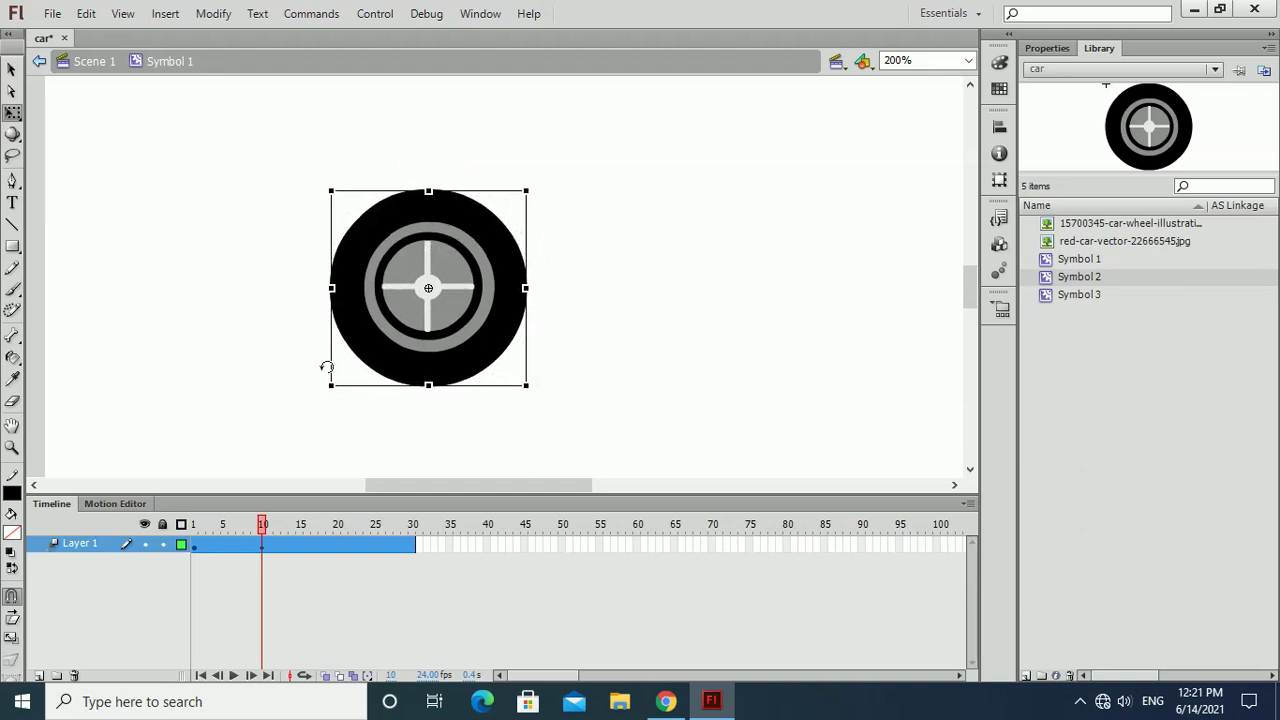
pyautogui.moveTo(263, 530); pyautogui.dragTo(220, 530)
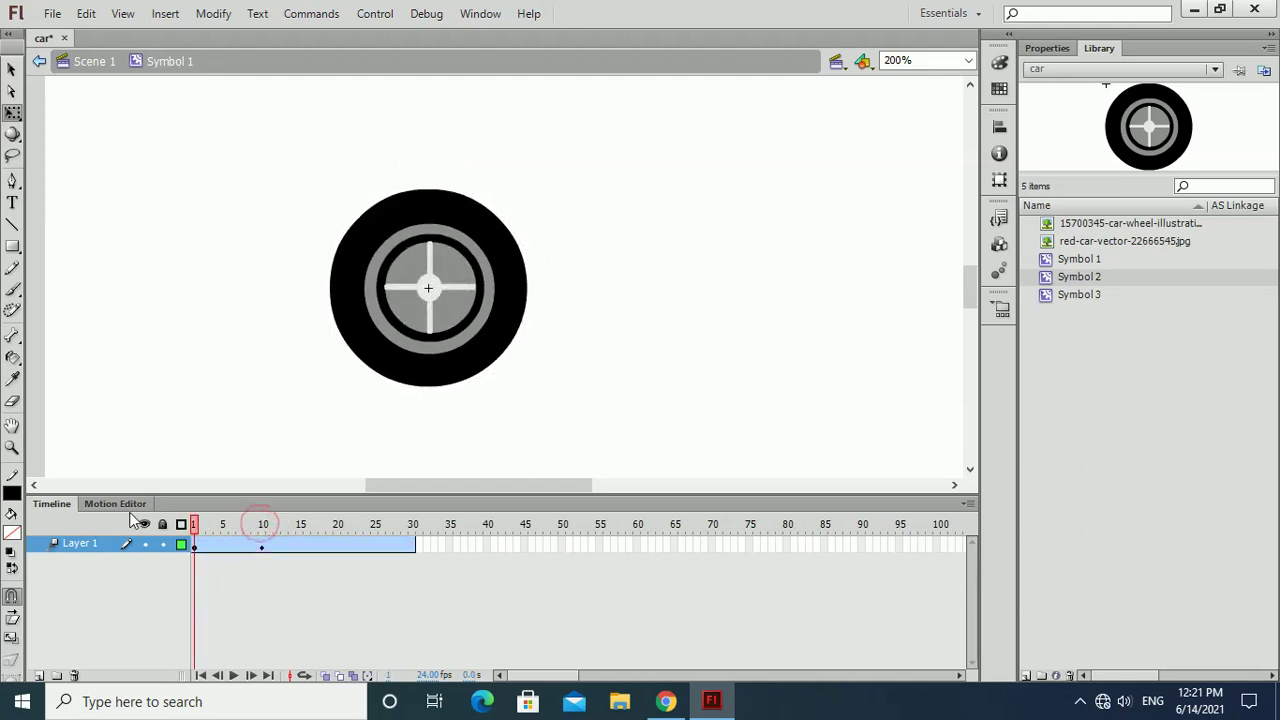
pyautogui.moveTo(220, 530); pyautogui.dragTo(338, 522)
pyautogui.click(253, 540)
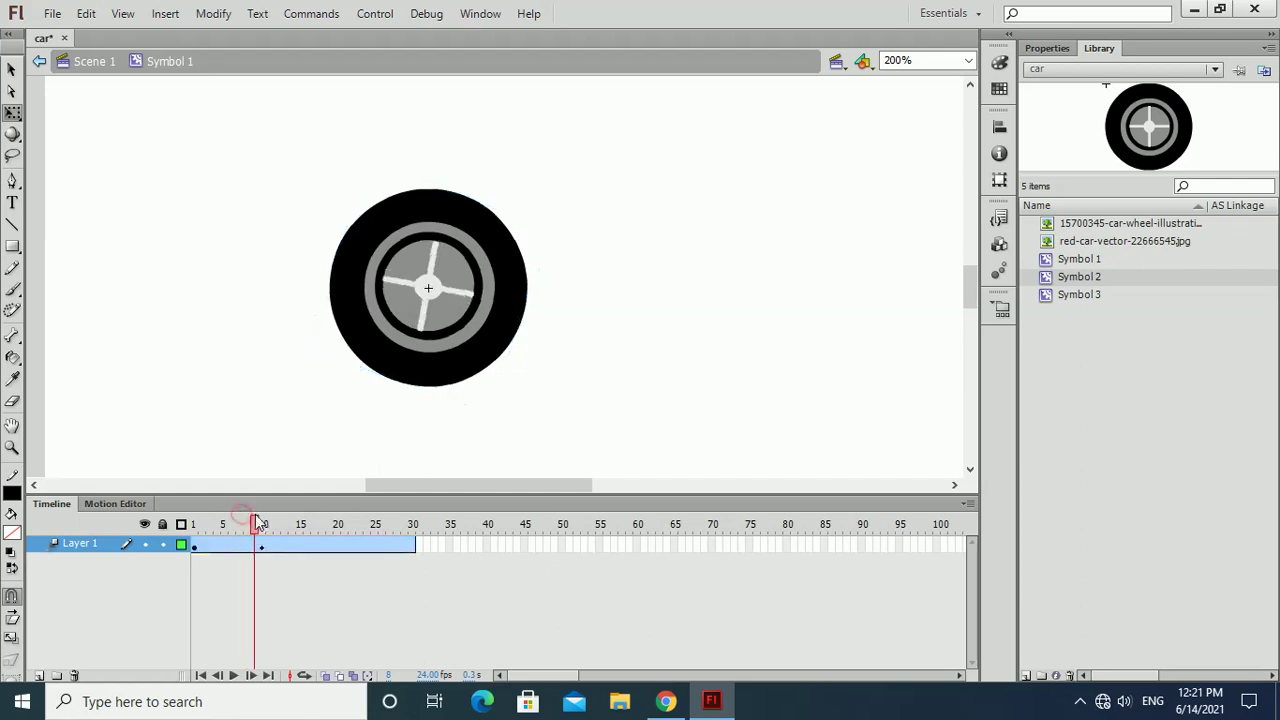
# - Add a rotation keyframe at frame 20 and rotate the wheel further clockwise
pyautogui.click(337, 545)
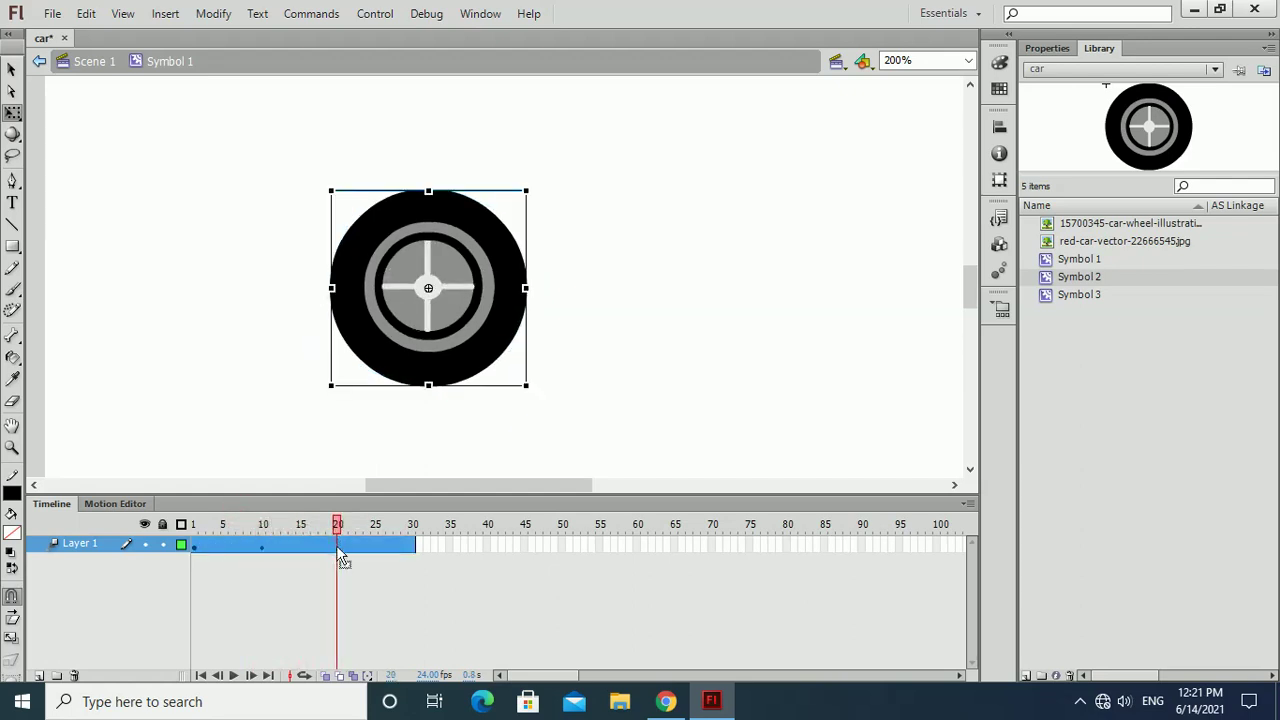
pyautogui.rightClick(337, 556)
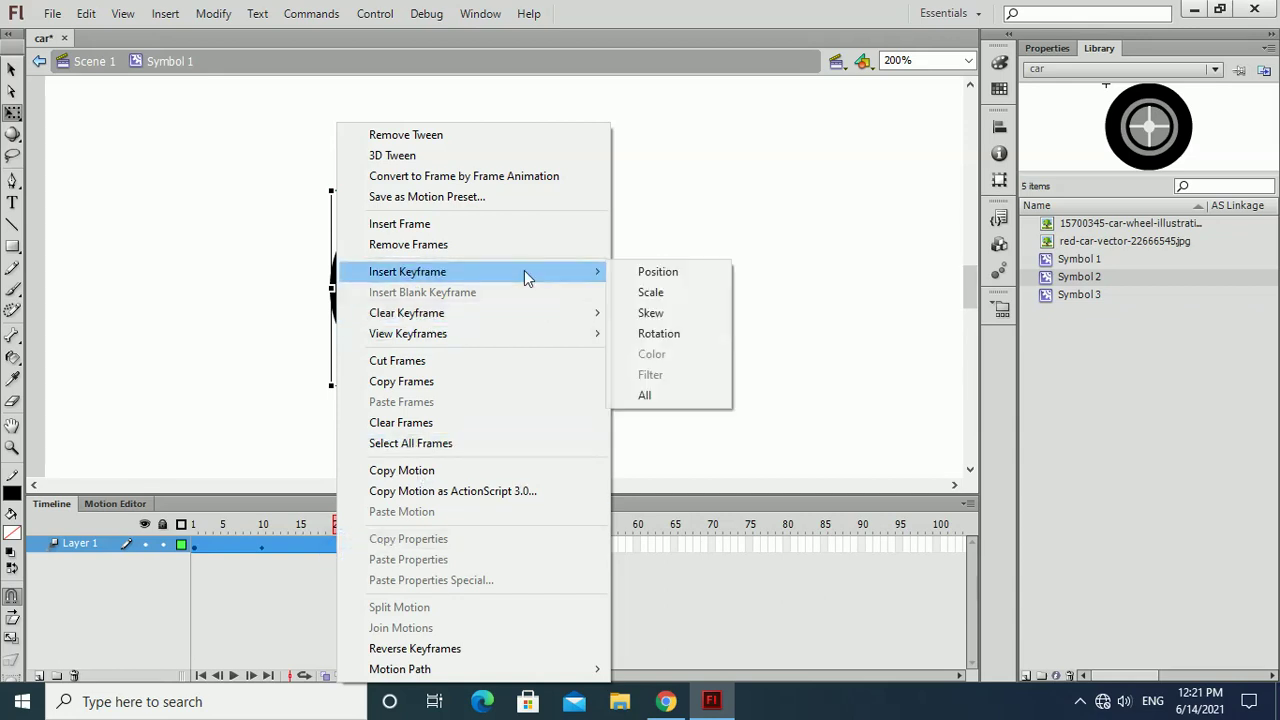
pyautogui.click(695, 334)
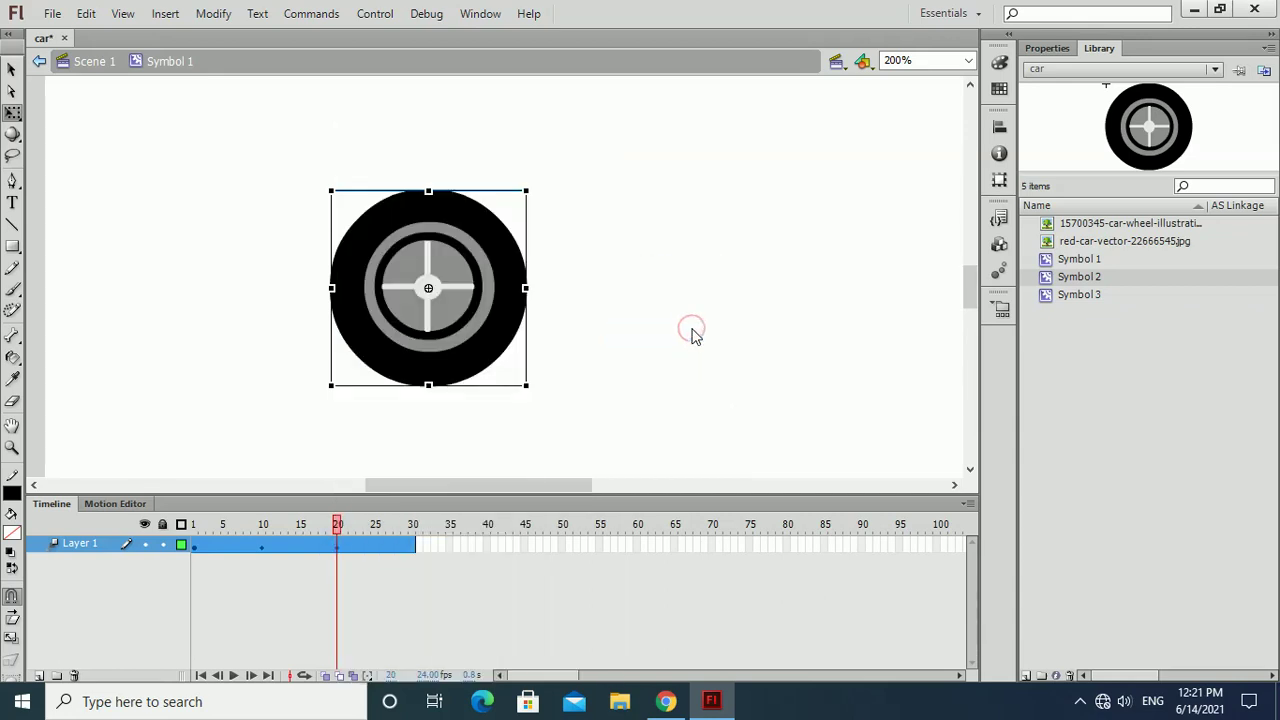
pyautogui.moveTo(322, 177); pyautogui.dragTo(463, 449)
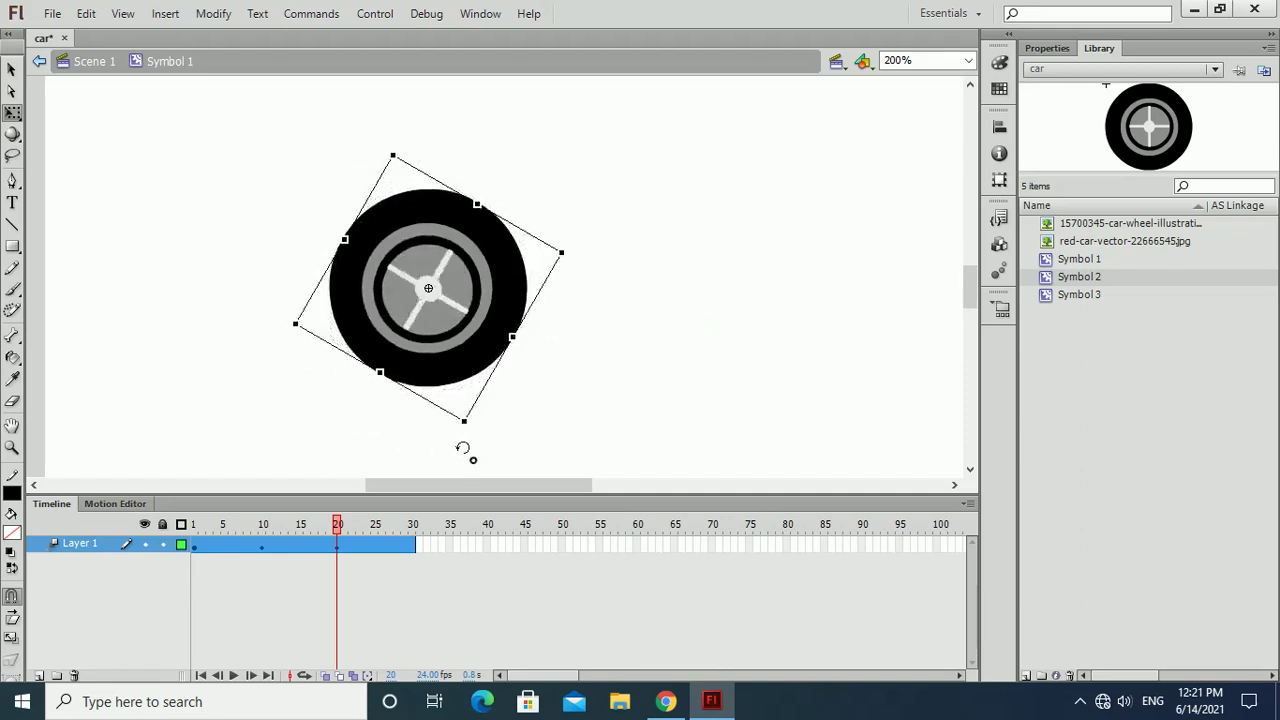
pyautogui.moveTo(463, 449); pyautogui.dragTo(569, 363)
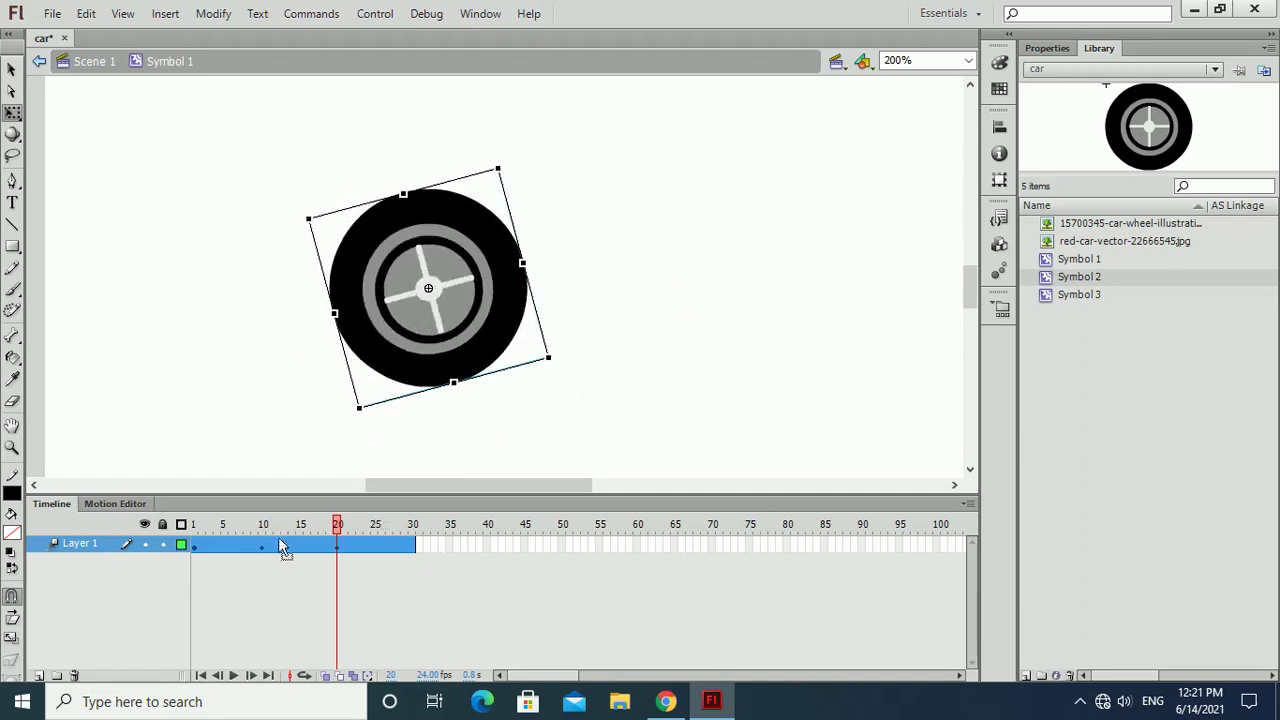
pyautogui.moveTo(337, 524)
pyautogui.mouseDown()
pyautogui.moveTo(194, 510)
pyautogui.moveTo(315, 493)
pyautogui.mouseUp()
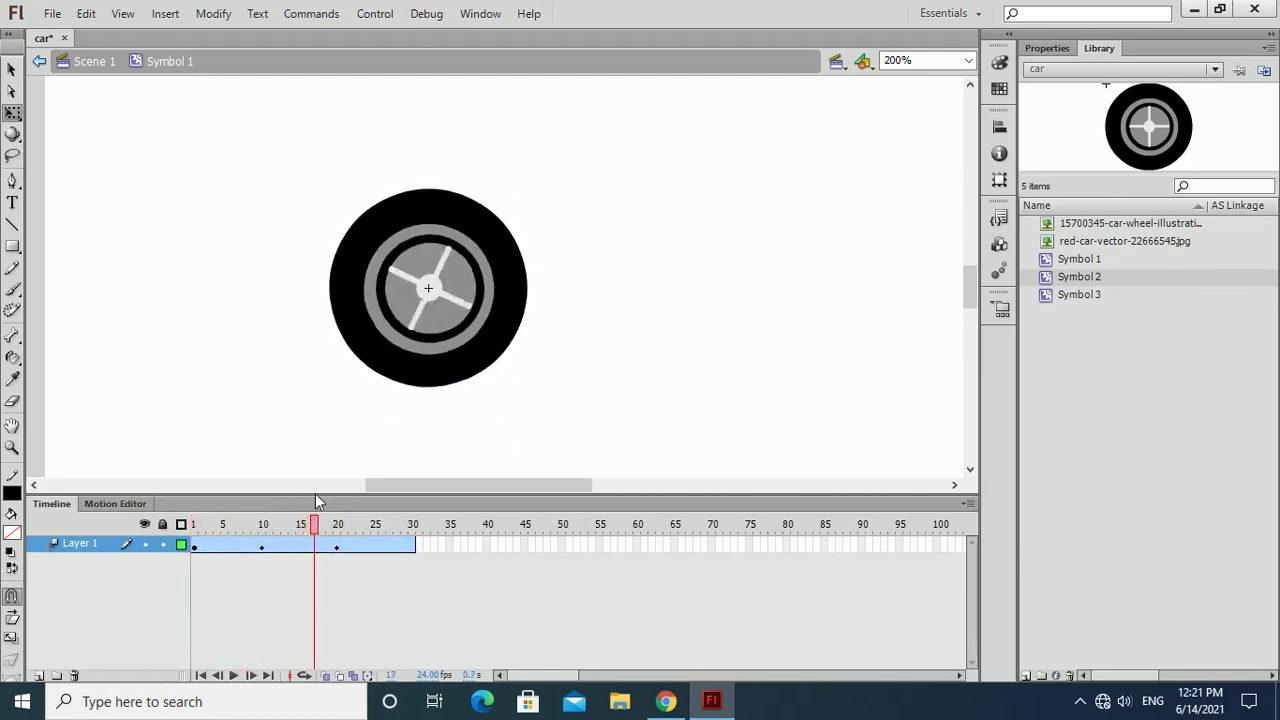
# - Add a rotation keyframe at frame 30, rotate the wheel further clockwise, and play the spin
pyautogui.click(411, 550)
pyautogui.rightClick(410, 553)
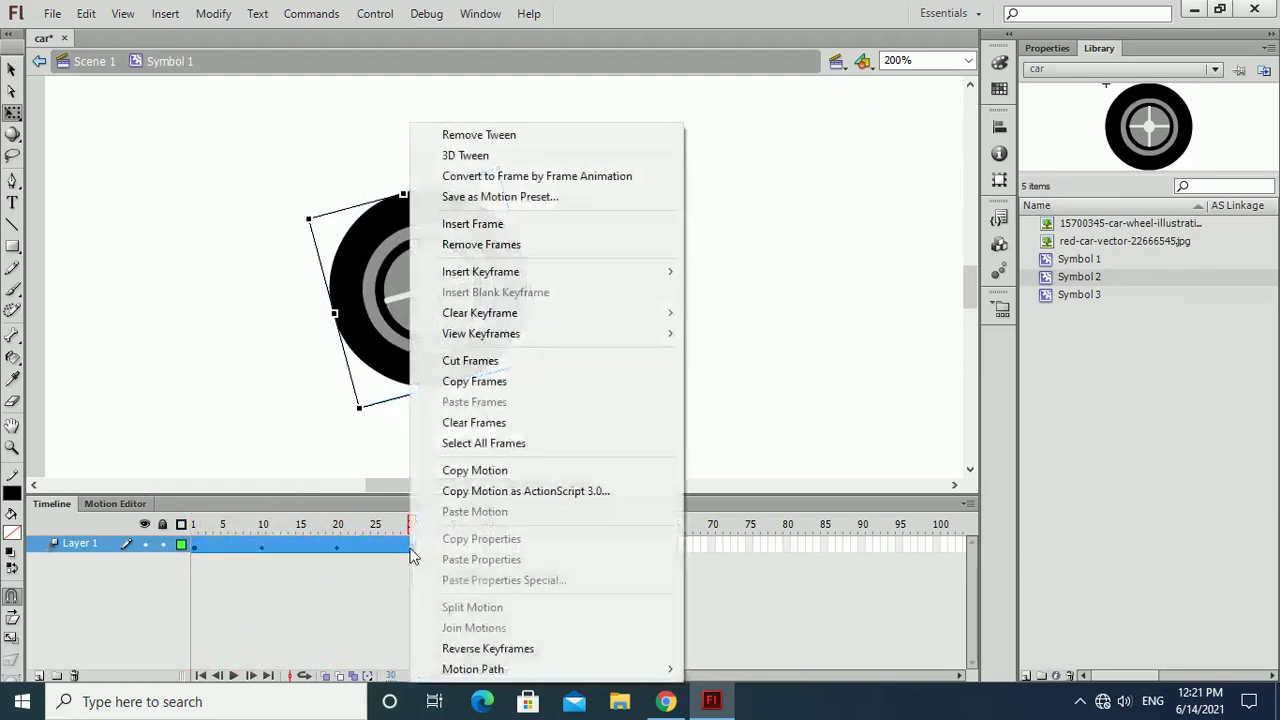
pyautogui.moveTo(481, 272)
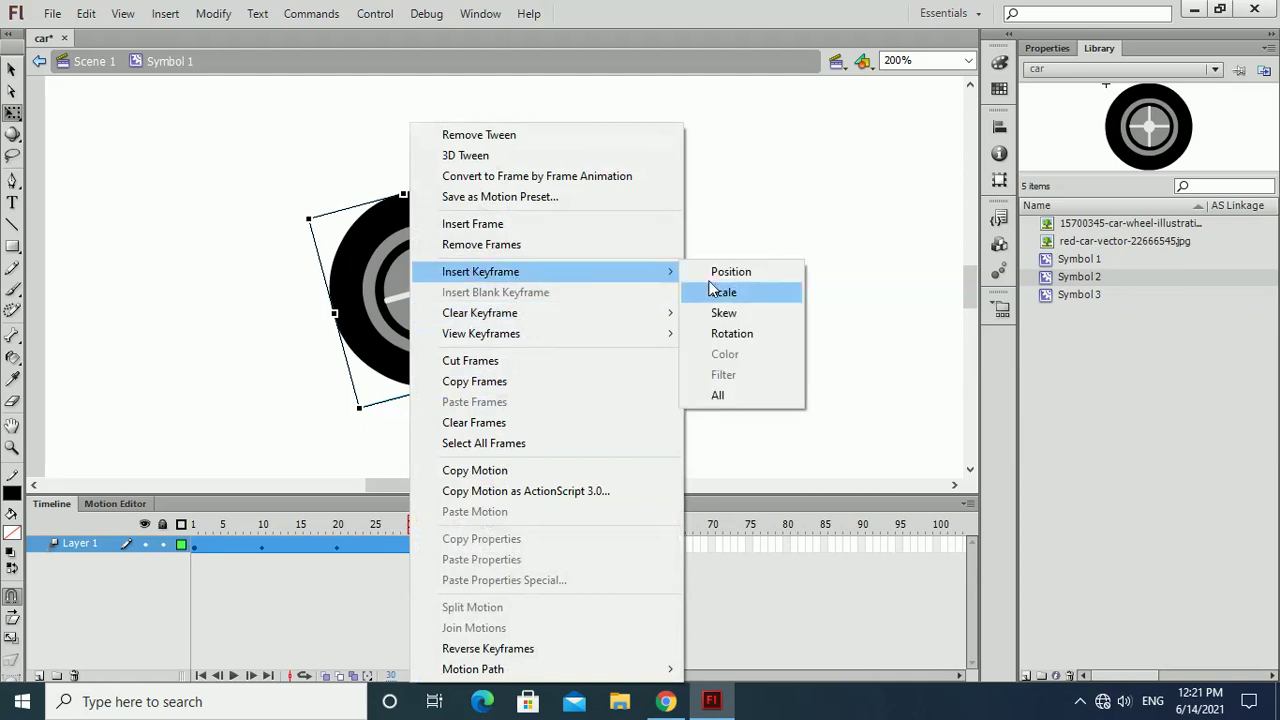
pyautogui.click(757, 333)
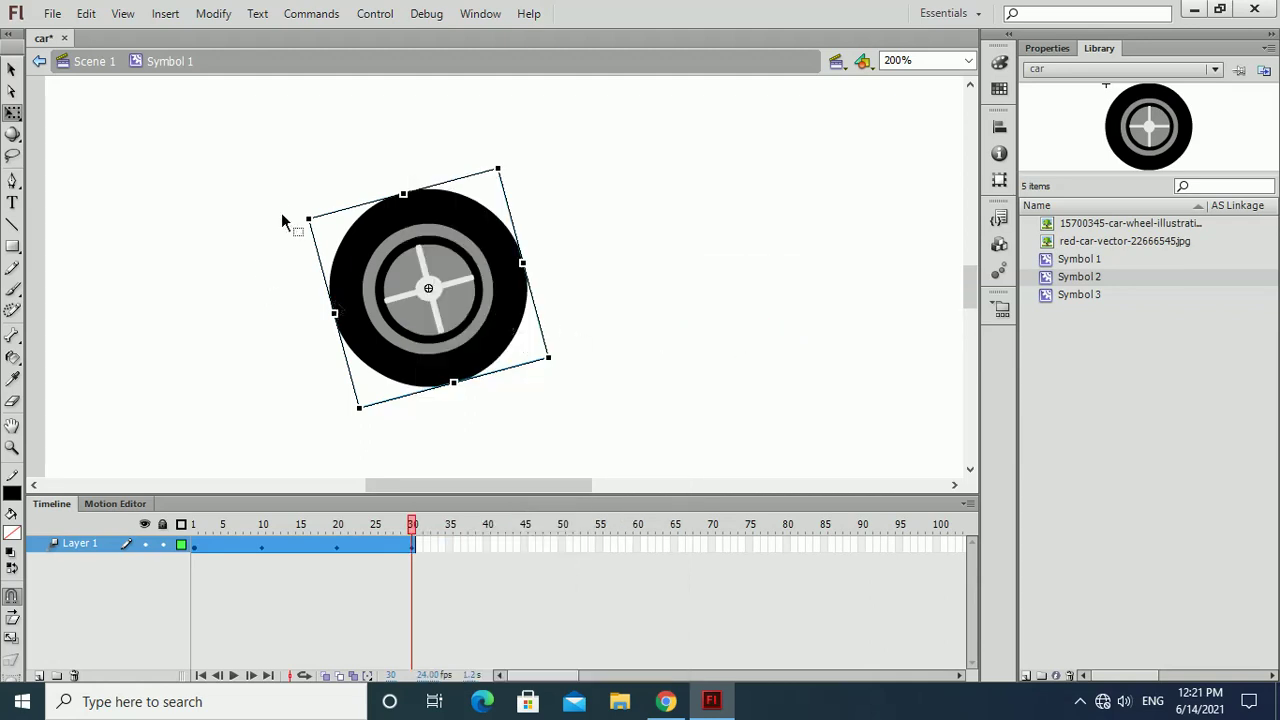
pyautogui.moveTo(306, 203)
pyautogui.mouseDown()
pyautogui.moveTo(443, 425)
pyautogui.moveTo(566, 343)
pyautogui.mouseUp()
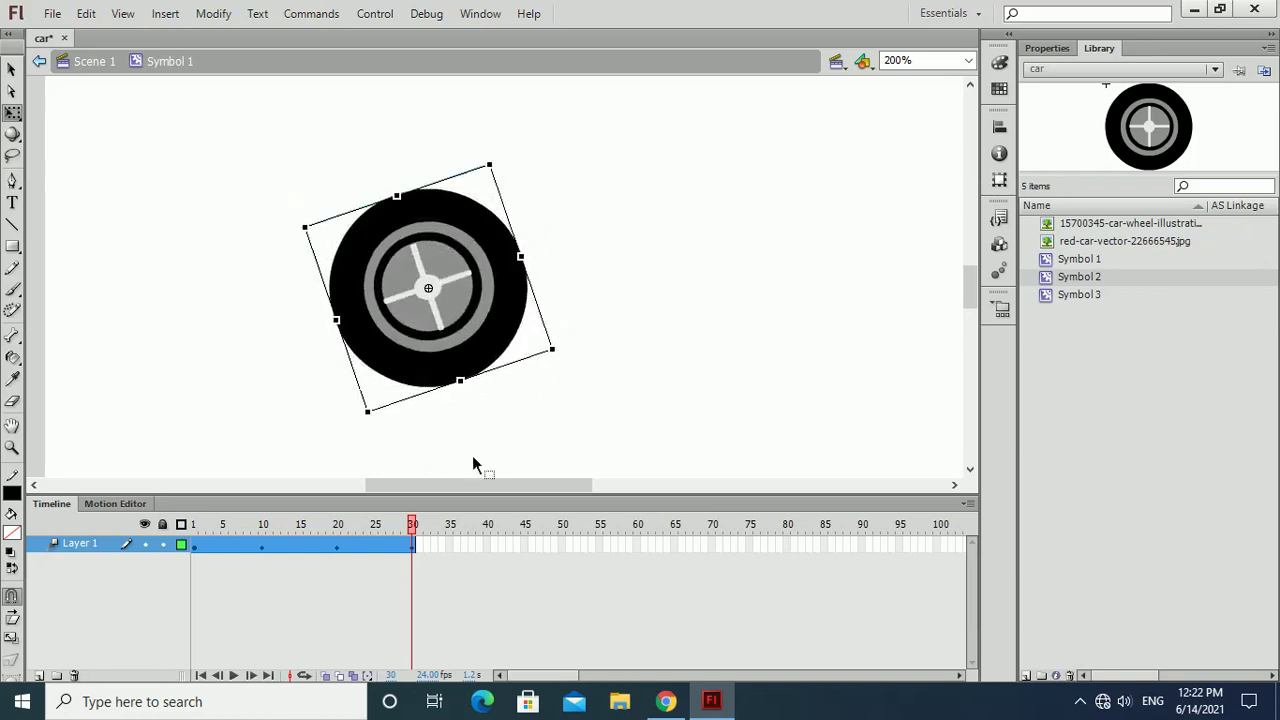
pyautogui.moveTo(420, 527)
pyautogui.mouseDown()
pyautogui.moveTo(295, 481)
pyautogui.moveTo(420, 481)
pyautogui.mouseUp()
pyautogui.press('Return')
# - Leave Symbol 1 for Scene 1 and test-play the movie with Ctrl+Enter
pyautogui.doubleClick(589, 406)
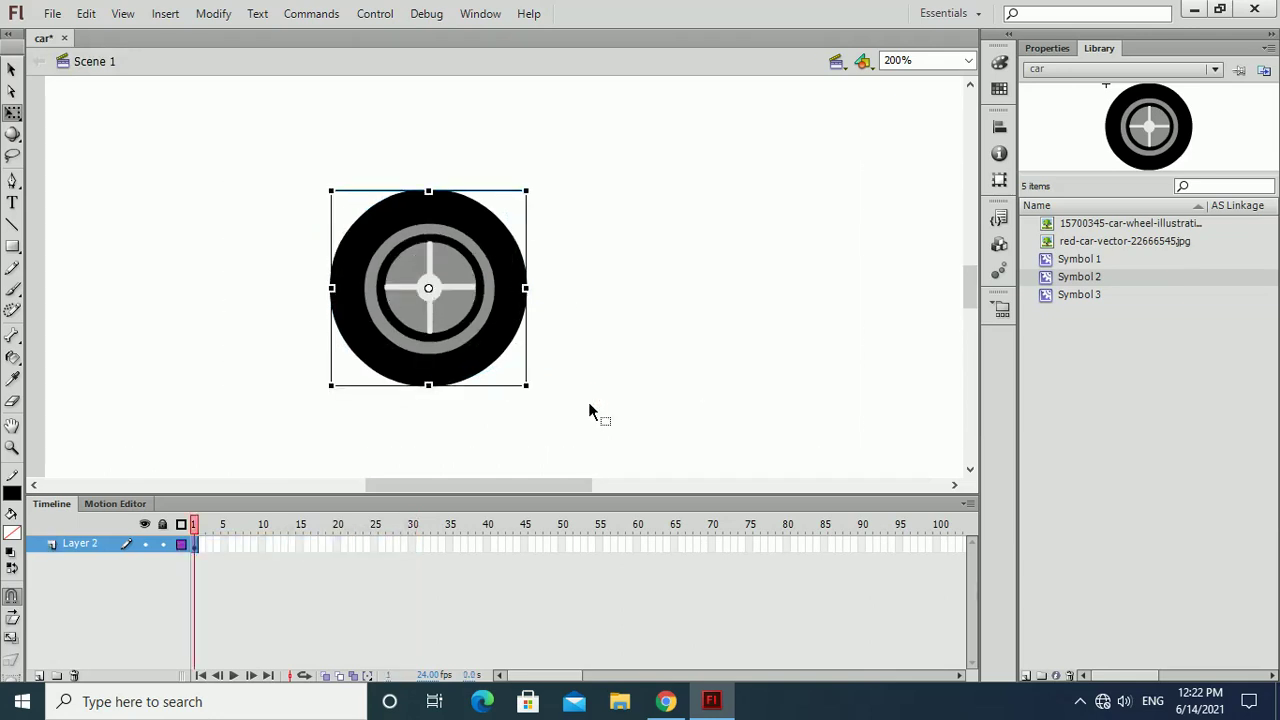
pyautogui.hotkey('ctrl', 'Return')
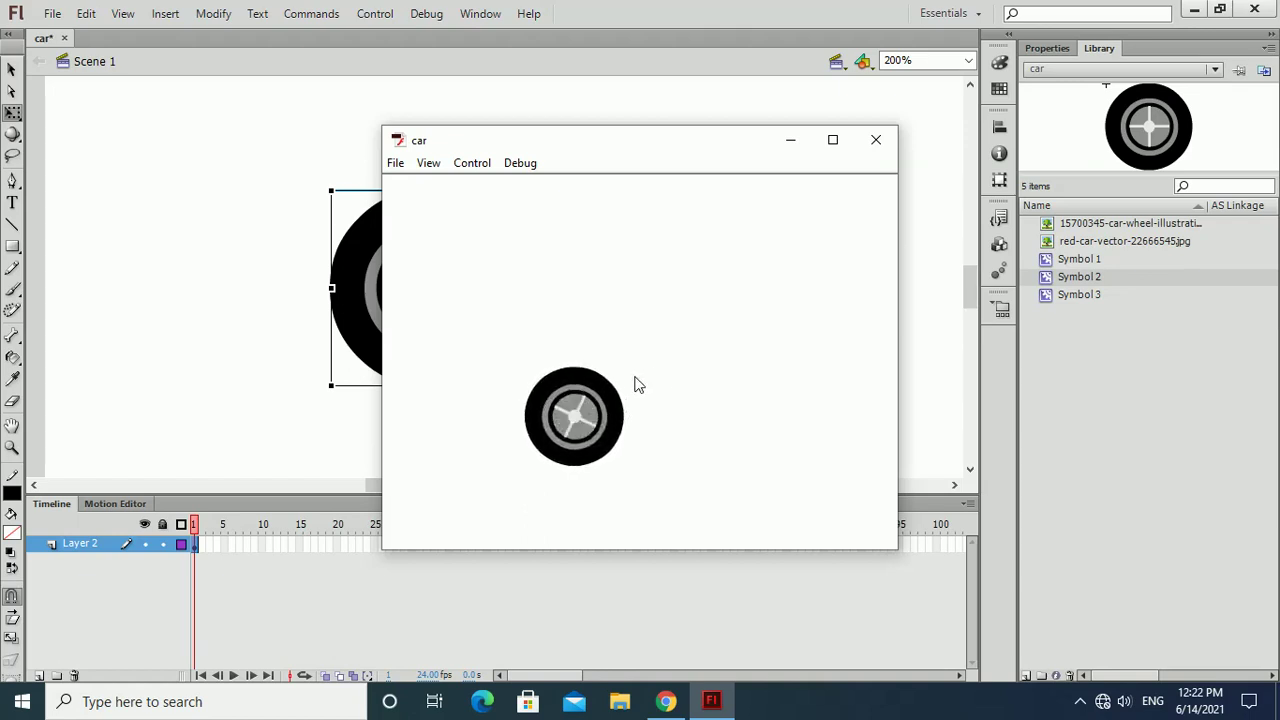
# - Close the 'car' test-movie window and select frame 30 on Layer 2
pyautogui.click(876, 139)
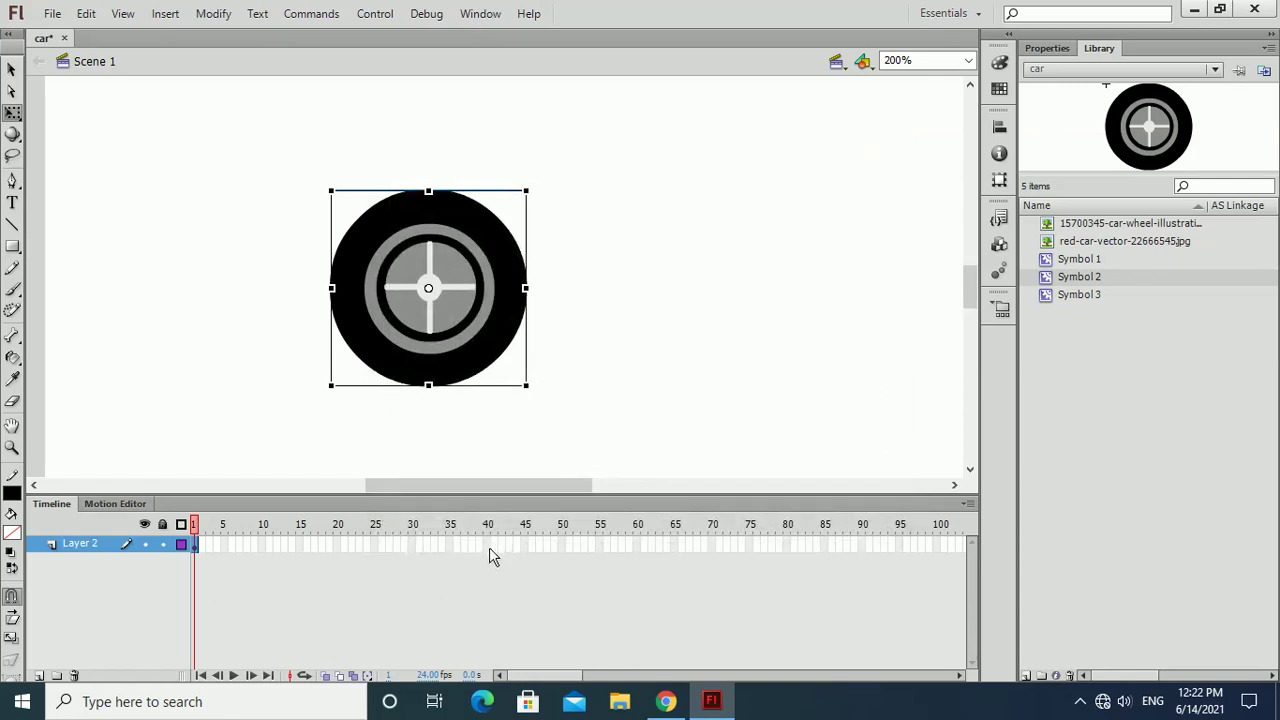
pyautogui.click(412, 545)
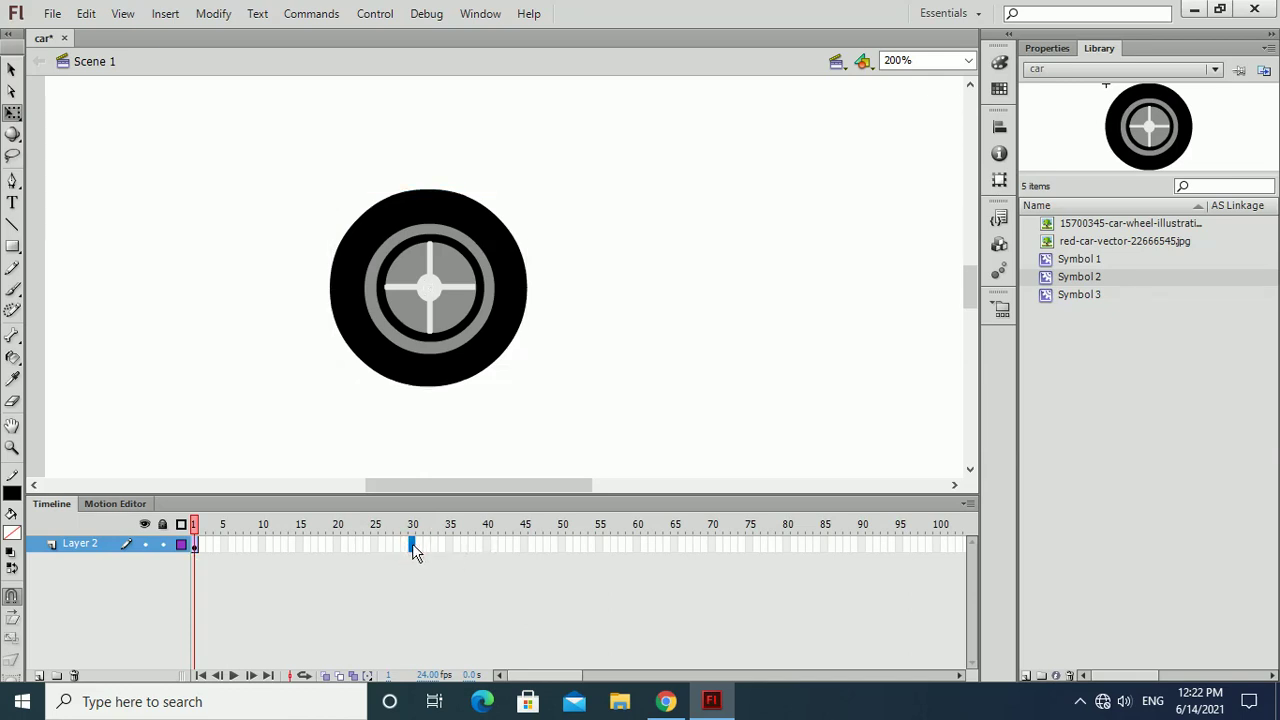
# - Insert a keyframe at frame 30 on Layer 2 for the wheel's tween, then rewind to frame 1
pyautogui.rightClick(412, 545)
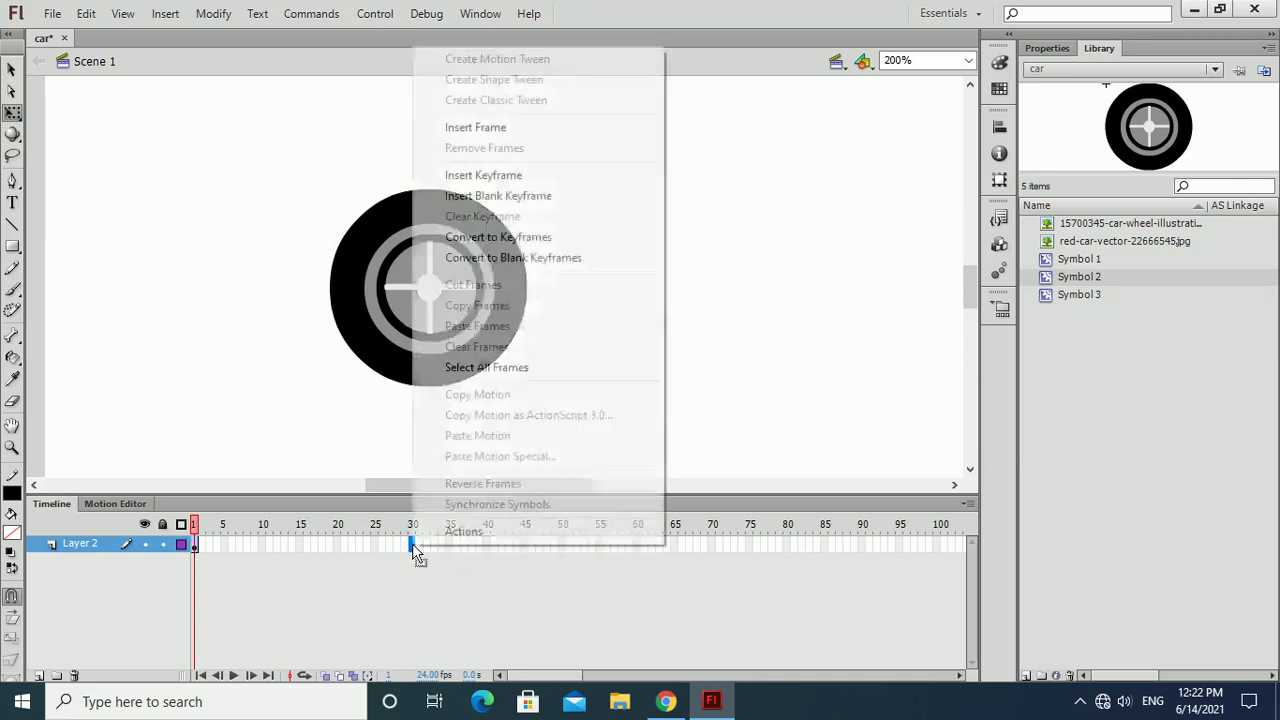
pyautogui.click(484, 176)
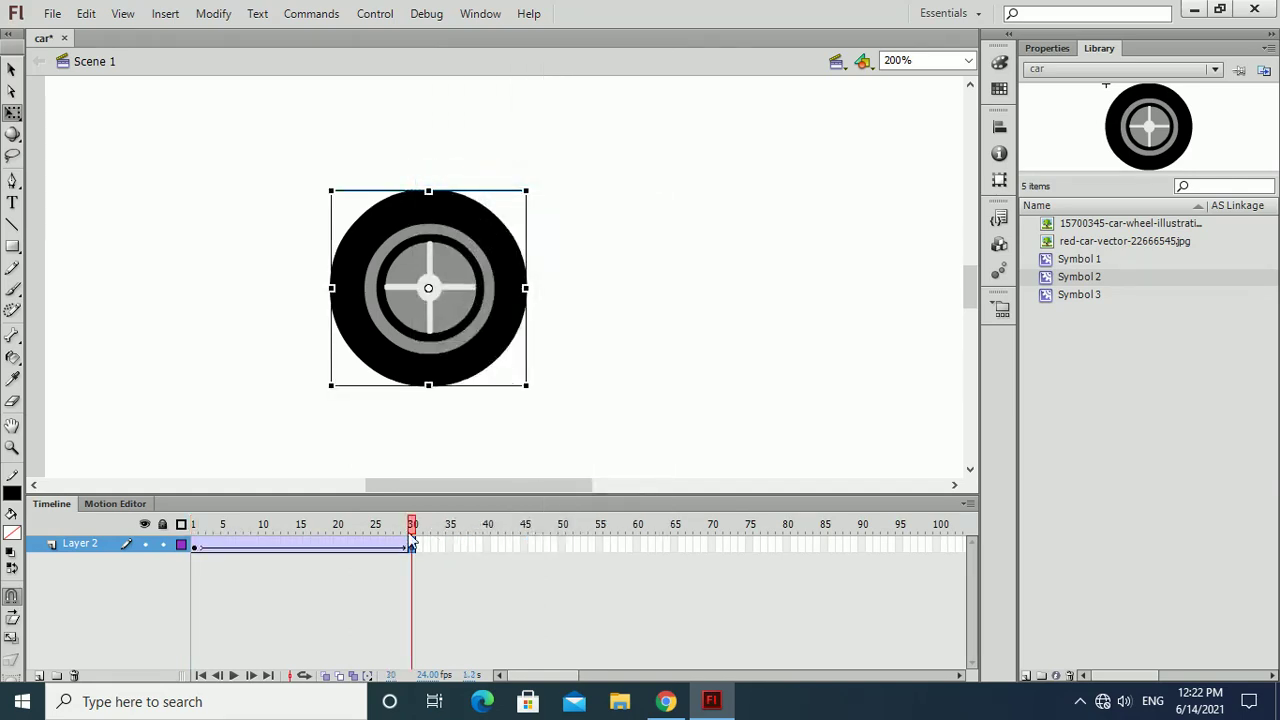
pyautogui.rightClick(193, 547)
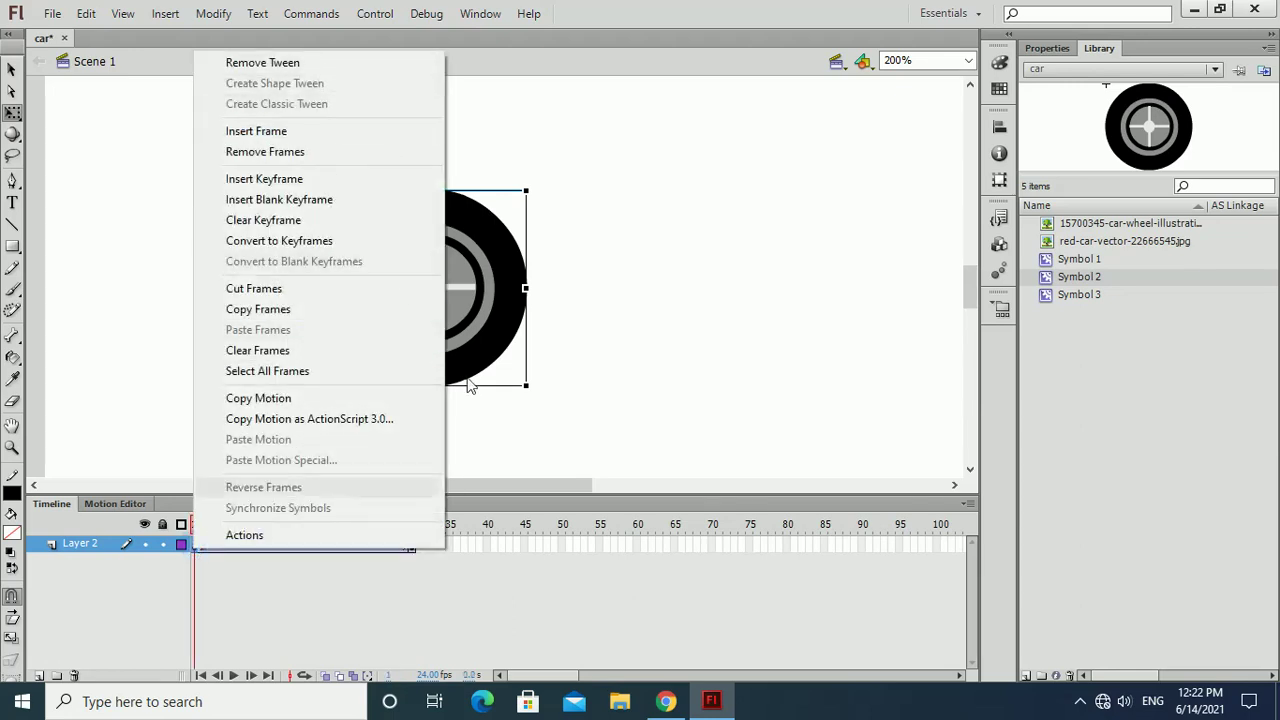
pyautogui.click(654, 410)
pyautogui.click(413, 537)
pyautogui.moveTo(413, 537); pyautogui.dragTo(160, 490)
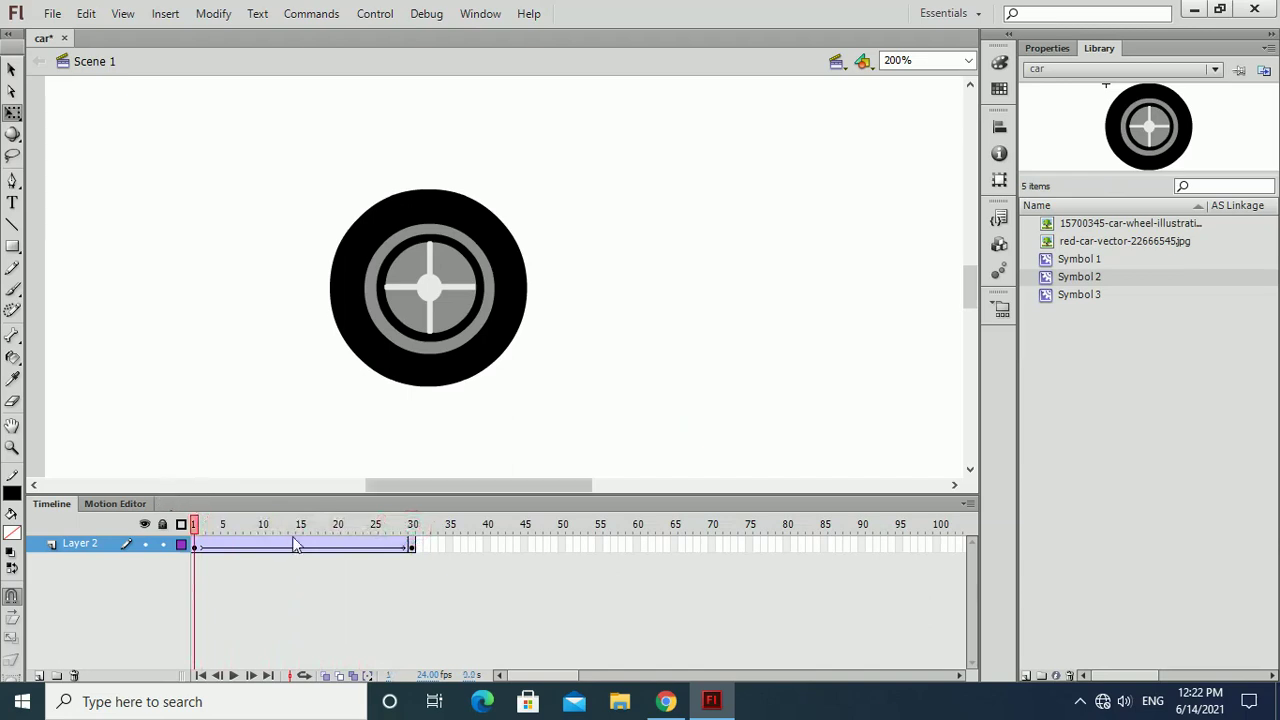
# - At frame 30, move the wheel to the stage's right edge, preview, and test-play the movie
pyautogui.click(412, 547)
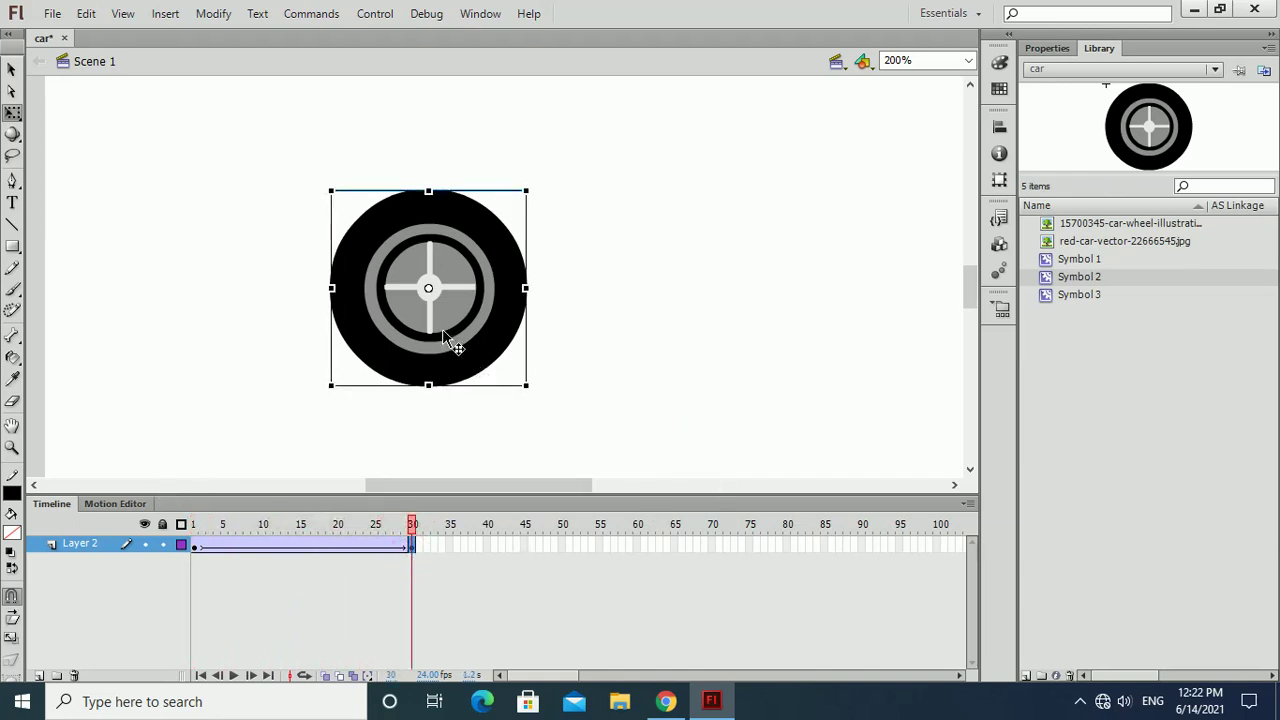
pyautogui.moveTo(444, 334); pyautogui.dragTo(784, 334)
pyautogui.moveTo(862, 332); pyautogui.dragTo(896, 332)
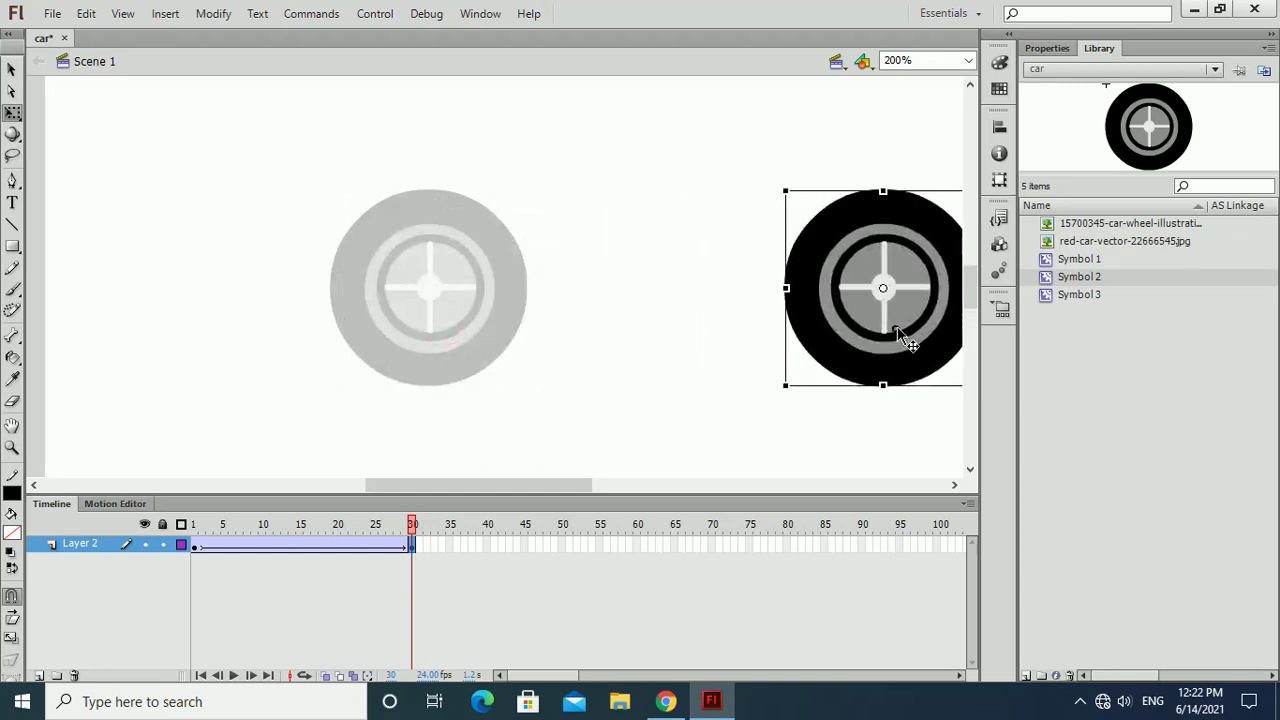
pyautogui.moveTo(414, 522)
pyautogui.mouseDown()
pyautogui.moveTo(453, 505)
pyautogui.moveTo(425, 513)
pyautogui.mouseUp()
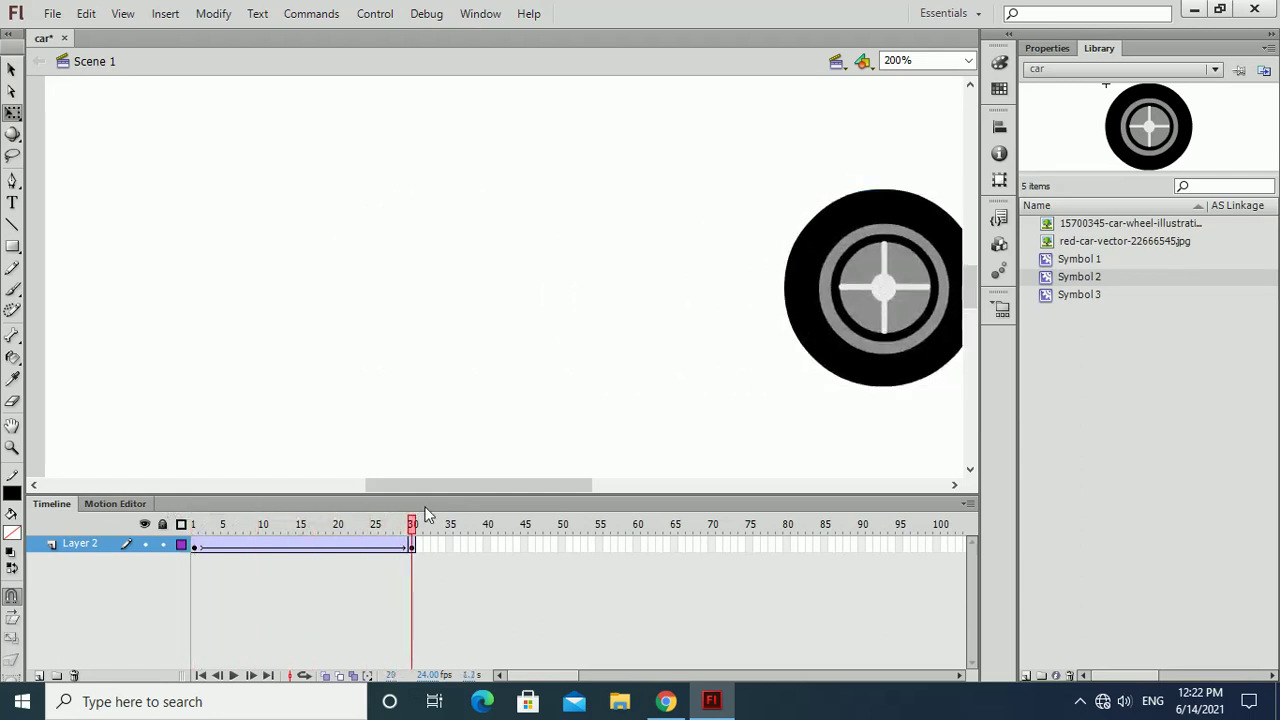
pyautogui.hotkey('ctrl', 'Return')
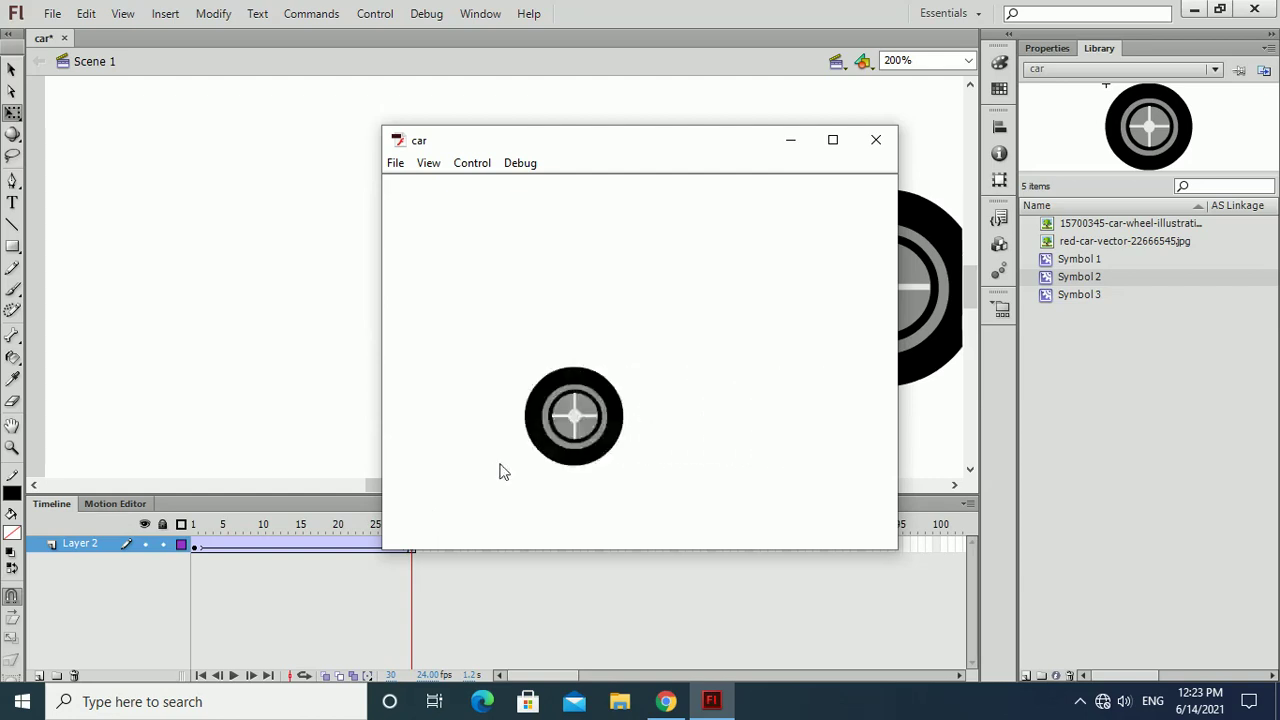
# - Maximize the 'car' test-movie window to watch the rolling wheel, then close it
pyautogui.click(832, 139)
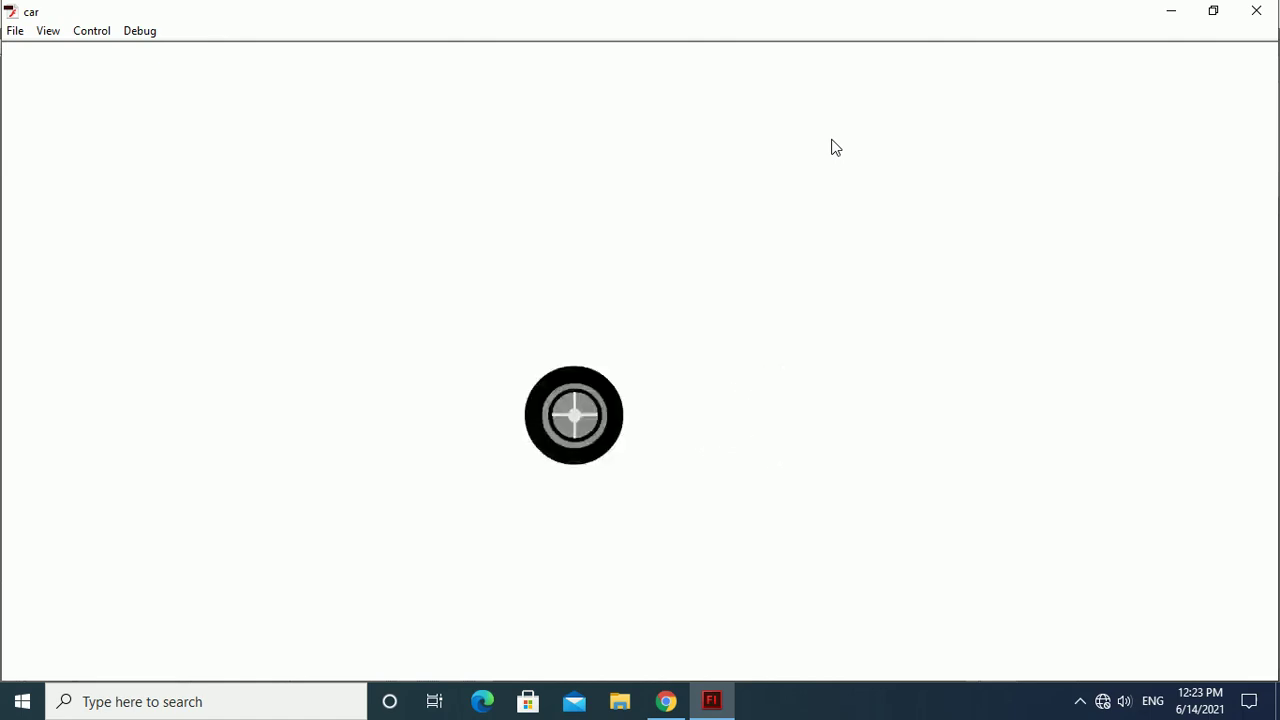
pyautogui.click(1258, 11)
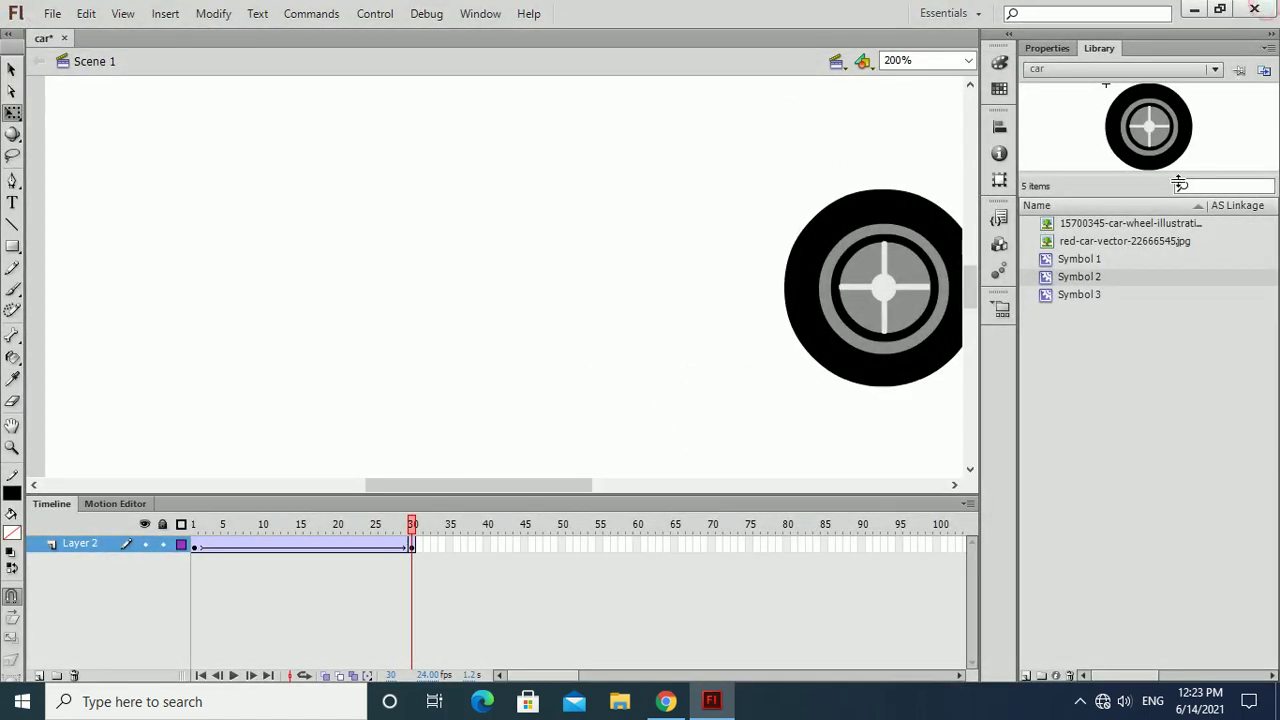
pyautogui.click(197, 533)
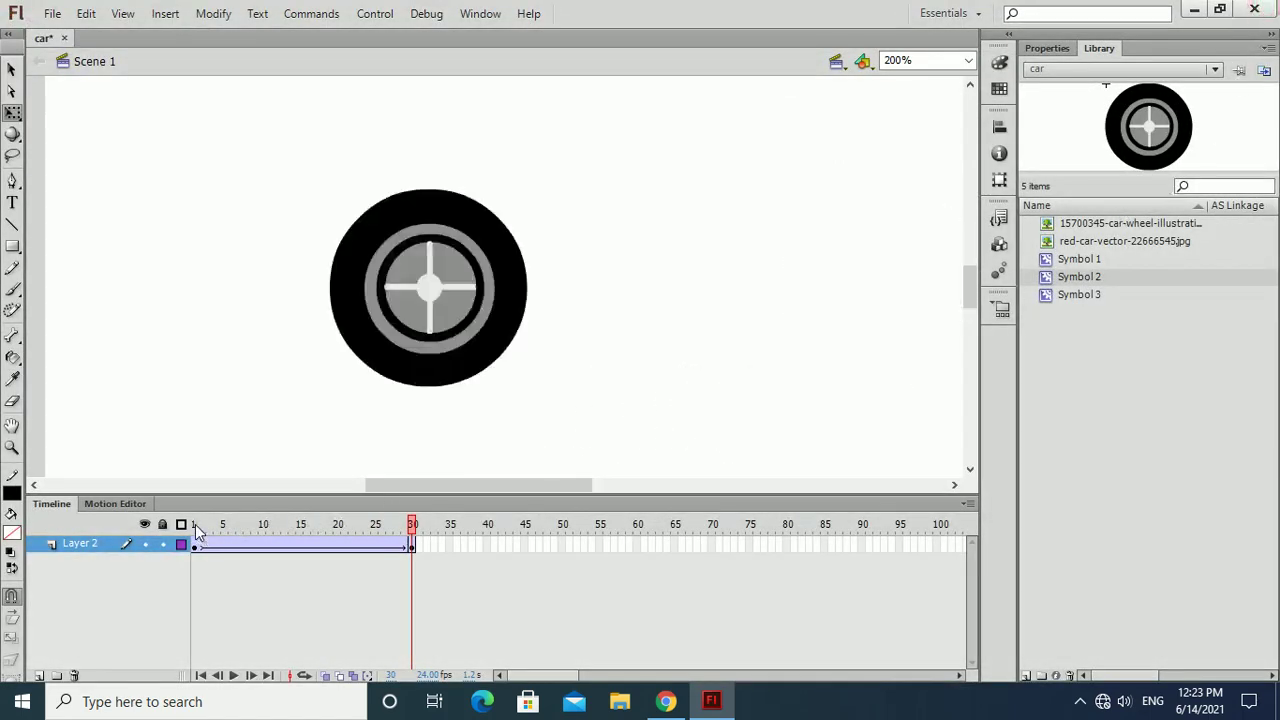
pyautogui.click(458, 373)
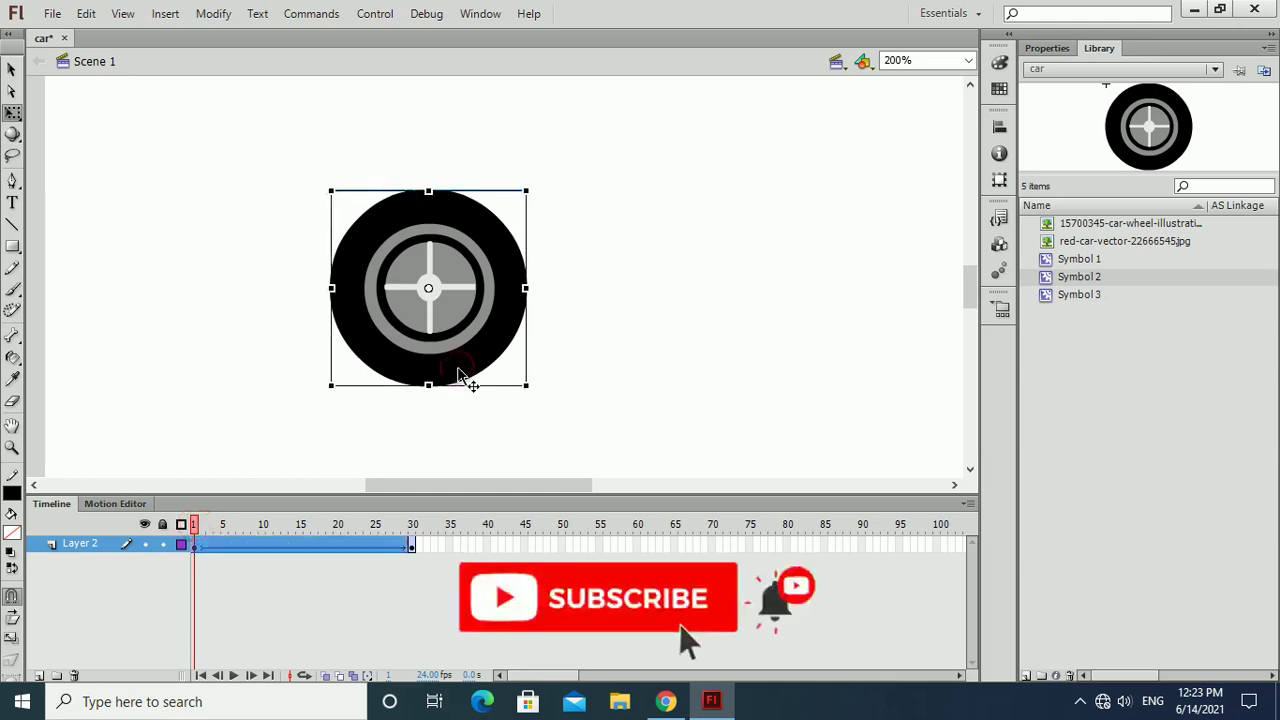